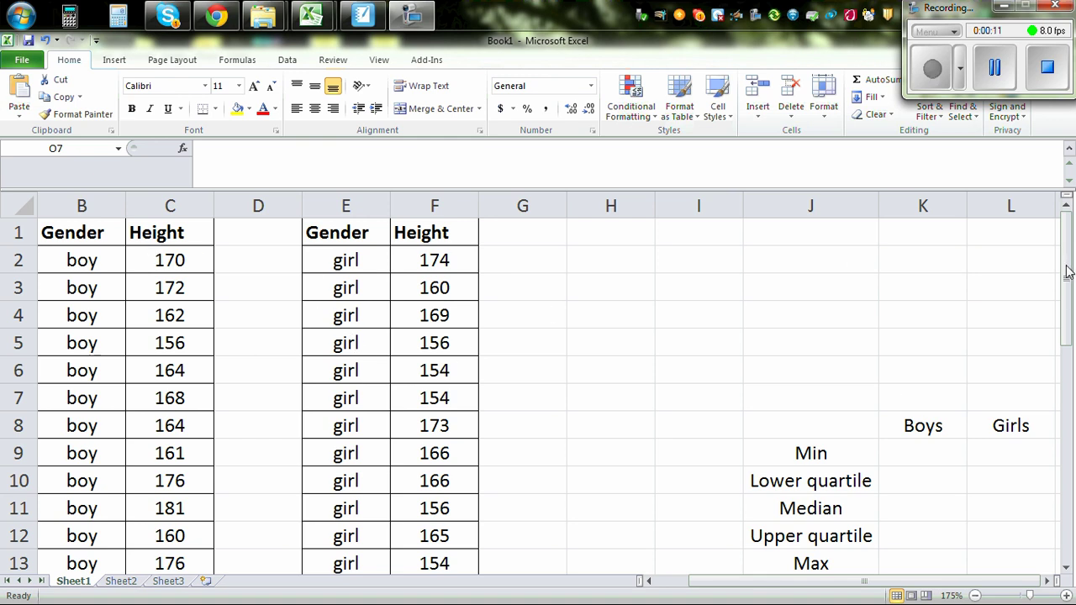
- Look through the boys' and girls' height lists down to their last rows, along with the summary table labels
mouse_move(1071, 267)
mouse_down()
mouse_move(1070, 324)
mouse_move(1070, 267)
mouse_up()
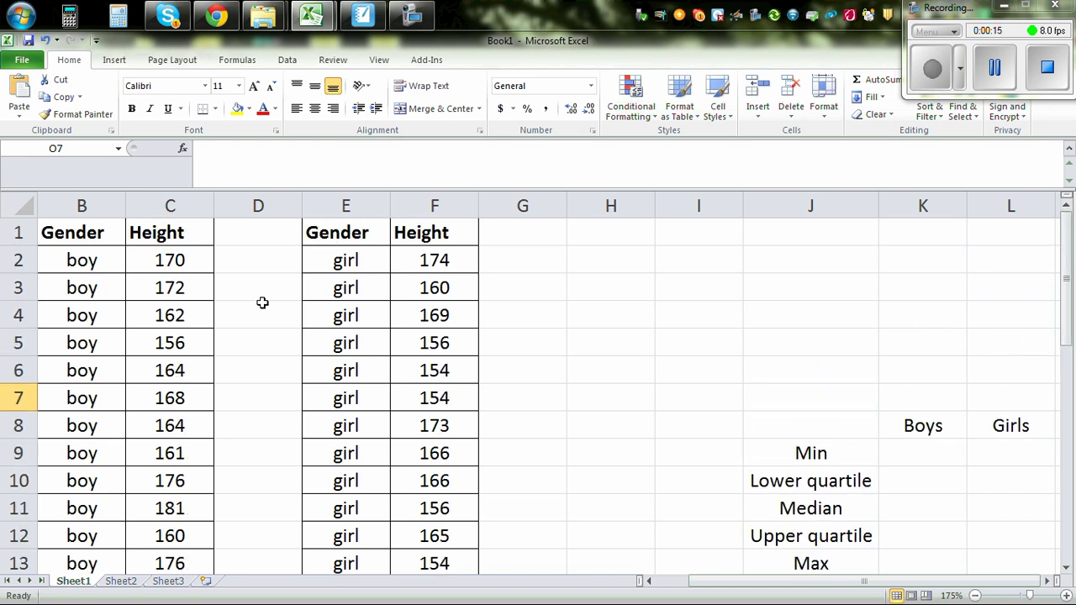
drag(1065, 250, 1063, 370)
drag(838, 581, 757, 593)
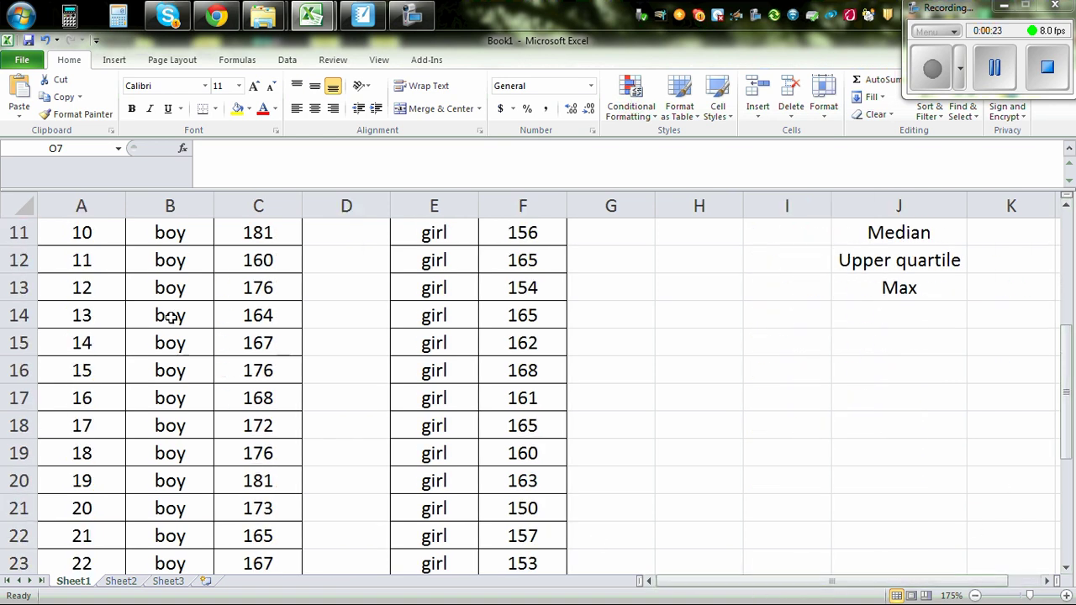
scroll(168, 269, up, 3)
scroll(165, 282, down, 3)
scroll(168, 283, up, 4)
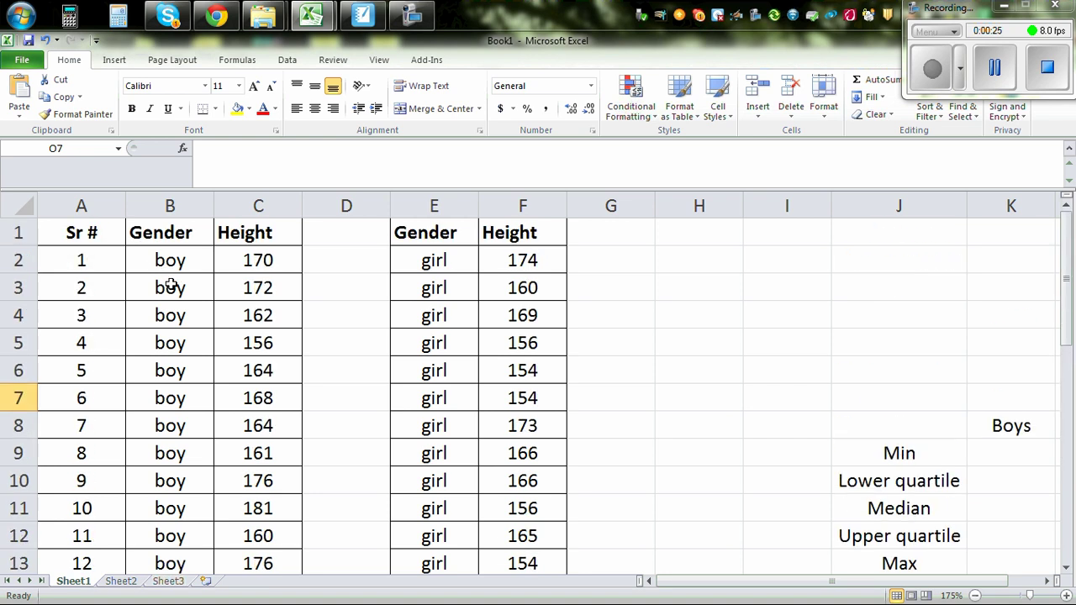
scroll(126, 276, down, 3)
scroll(122, 278, down, 6)
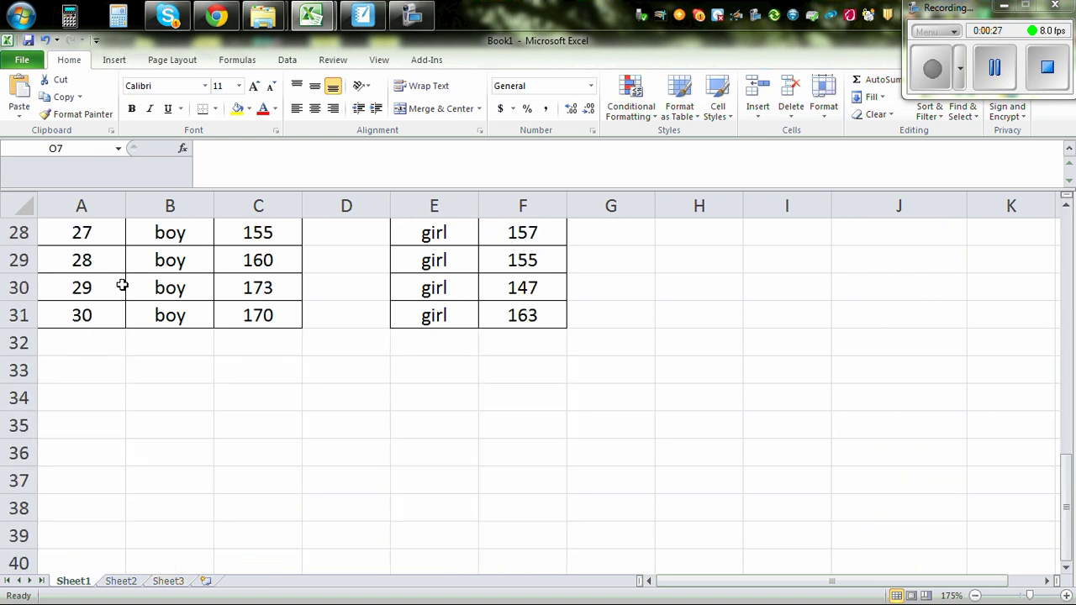
scroll(126, 286, up, 9)
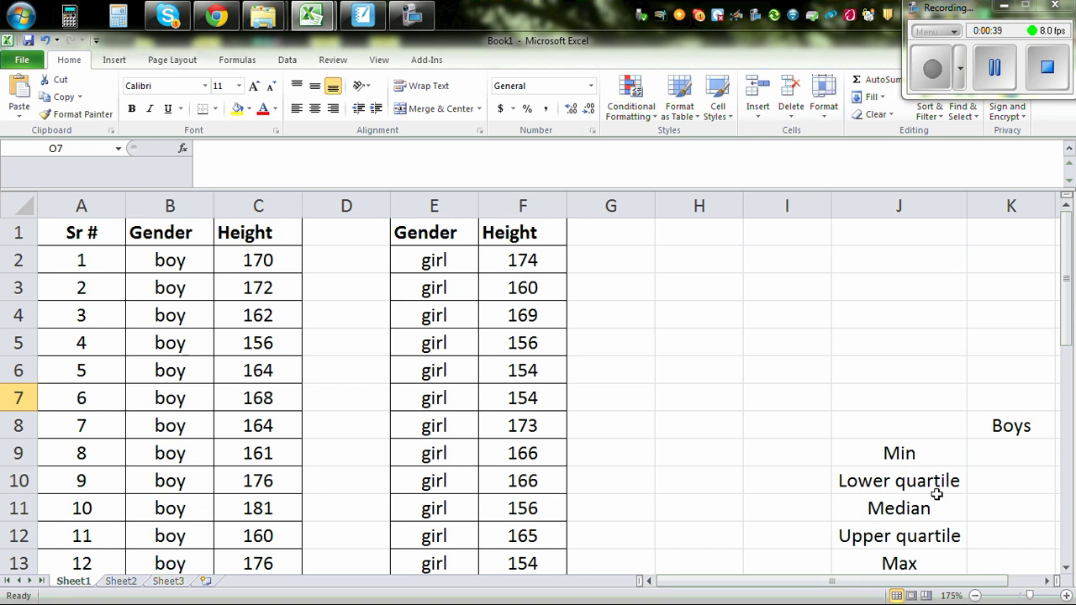
- Calculate the boys' minimum height in K9 with the formula =min(C2:C31)
click(1047, 586)
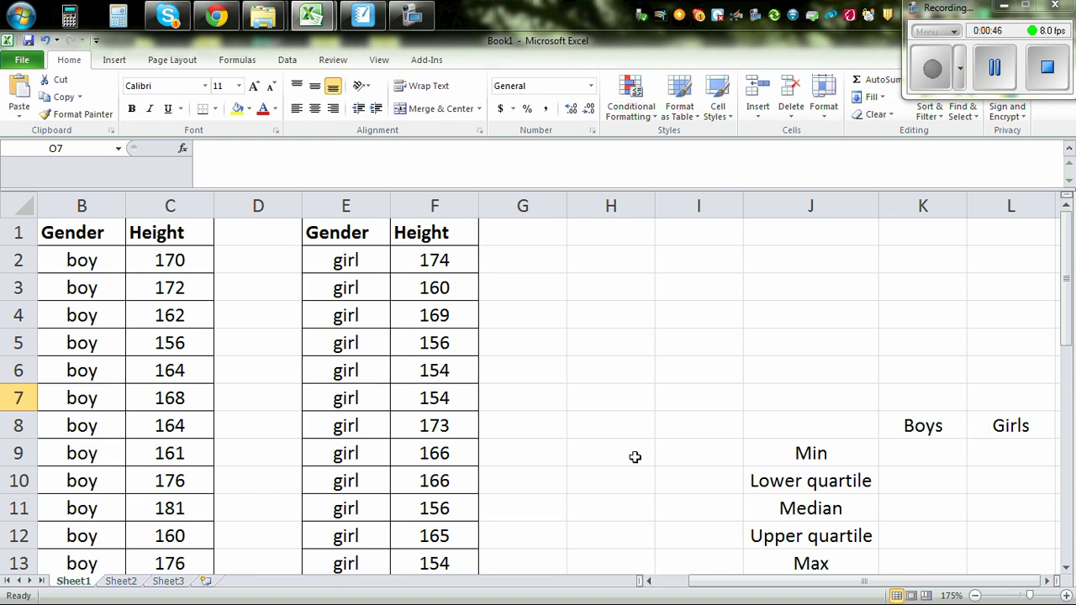
click(900, 452)
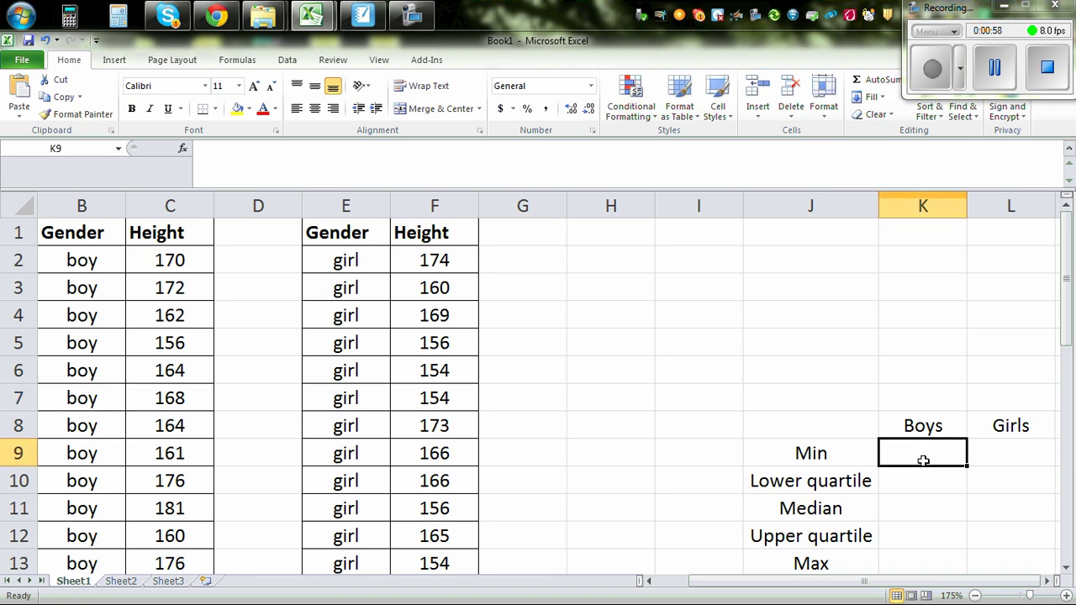
text(=)
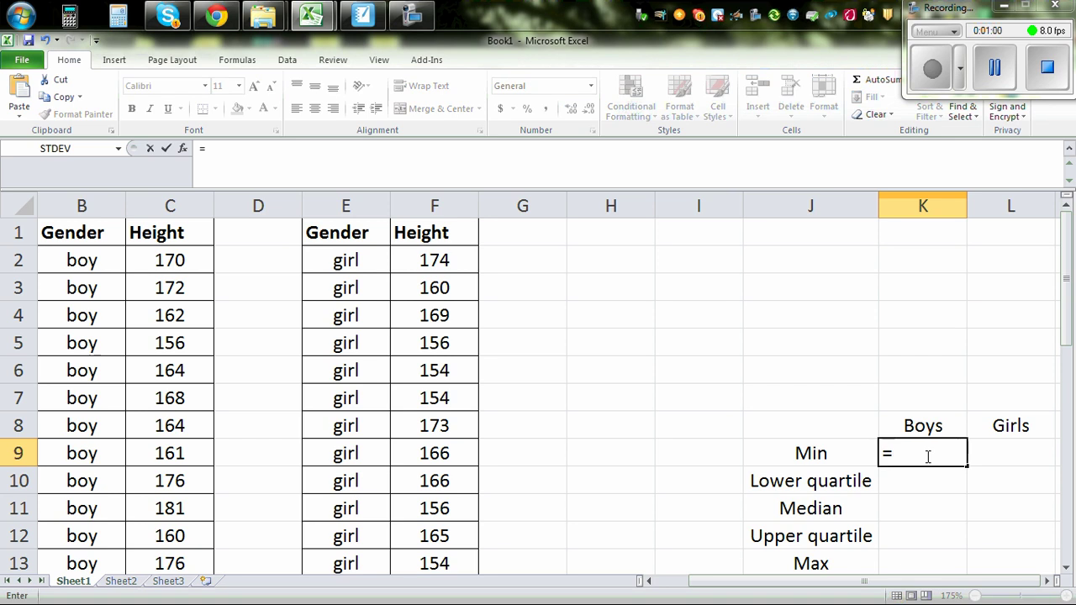
text(min)
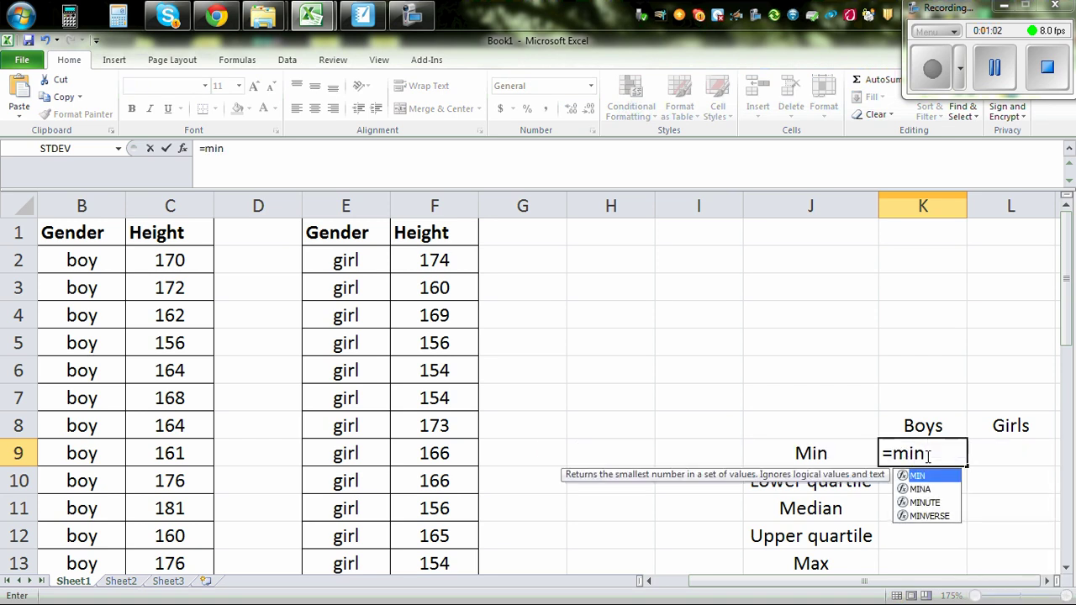
text(()
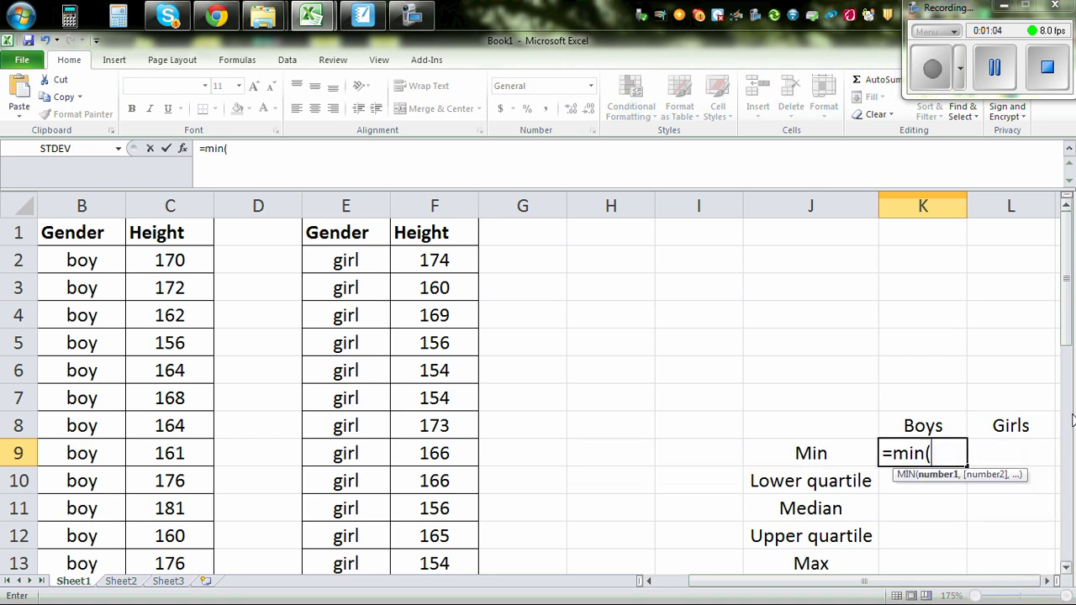
drag(171, 257, 179, 507)
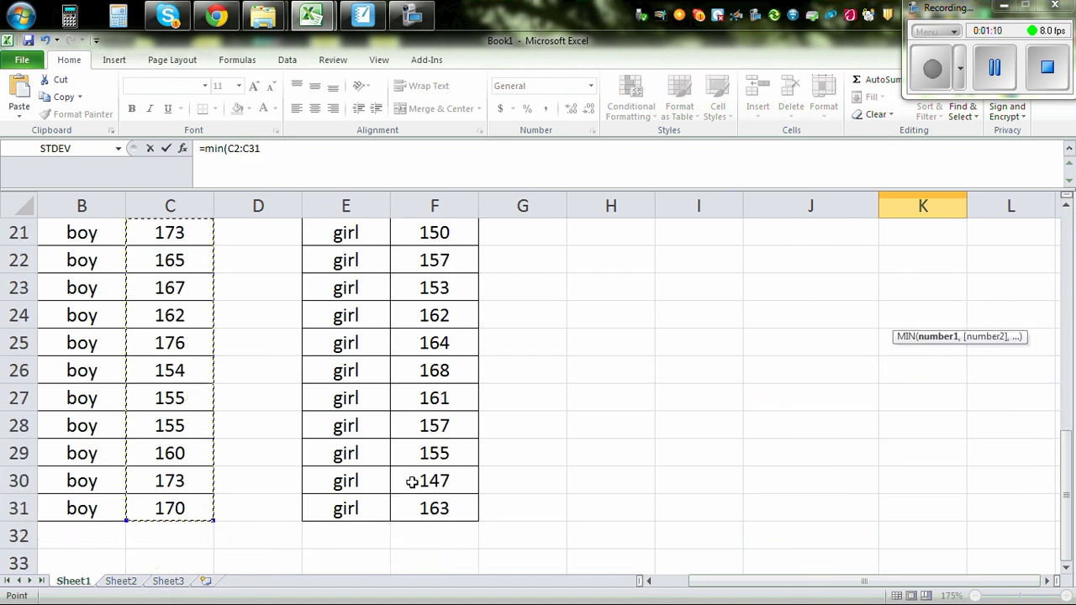
scroll(463, 465, up, 7)
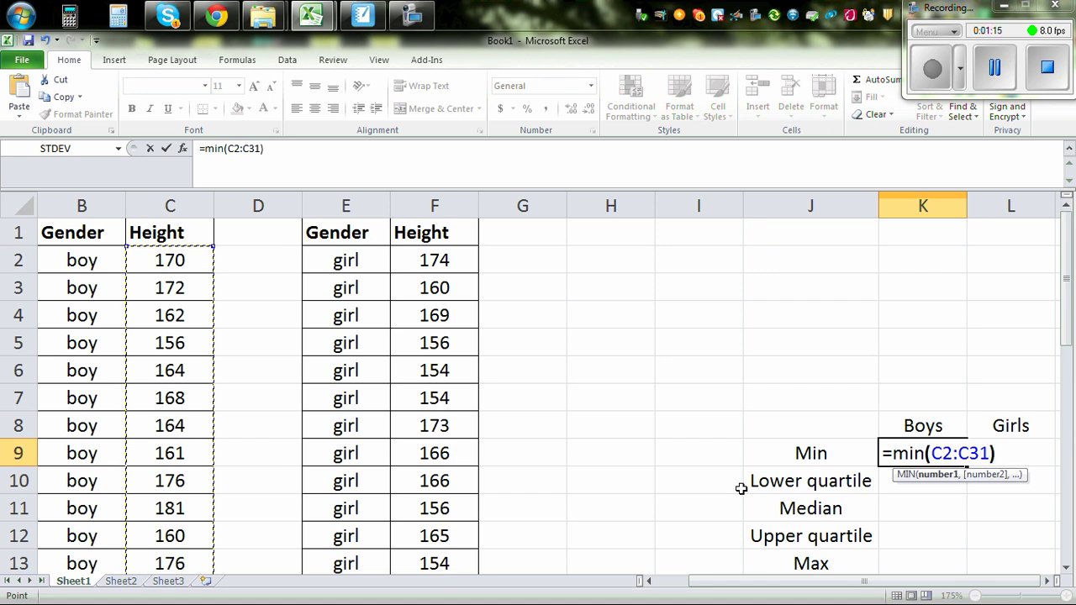
key(Return)
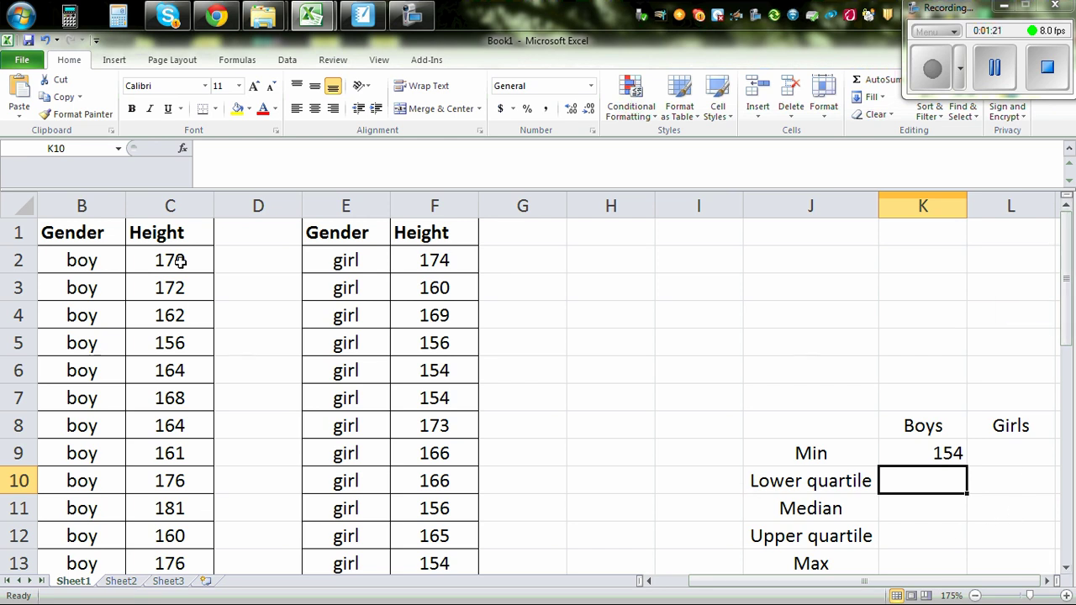
- Try to sort the boys' heights in C2:C31 in ascending order, continuing with the current selection only
drag(177, 260, 215, 488)
scroll(416, 286, up, 7)
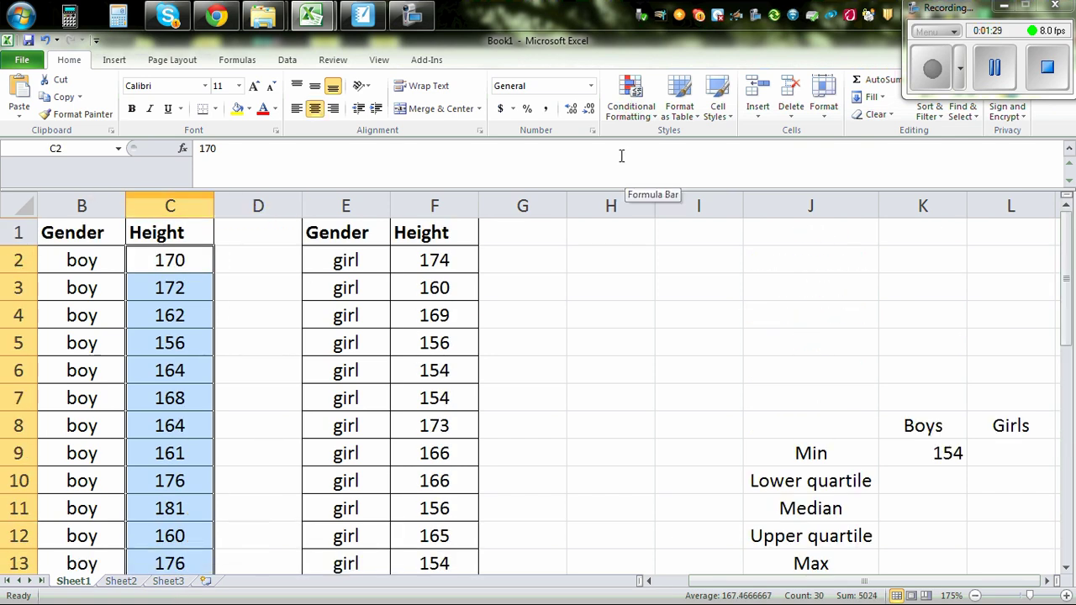
click(288, 64)
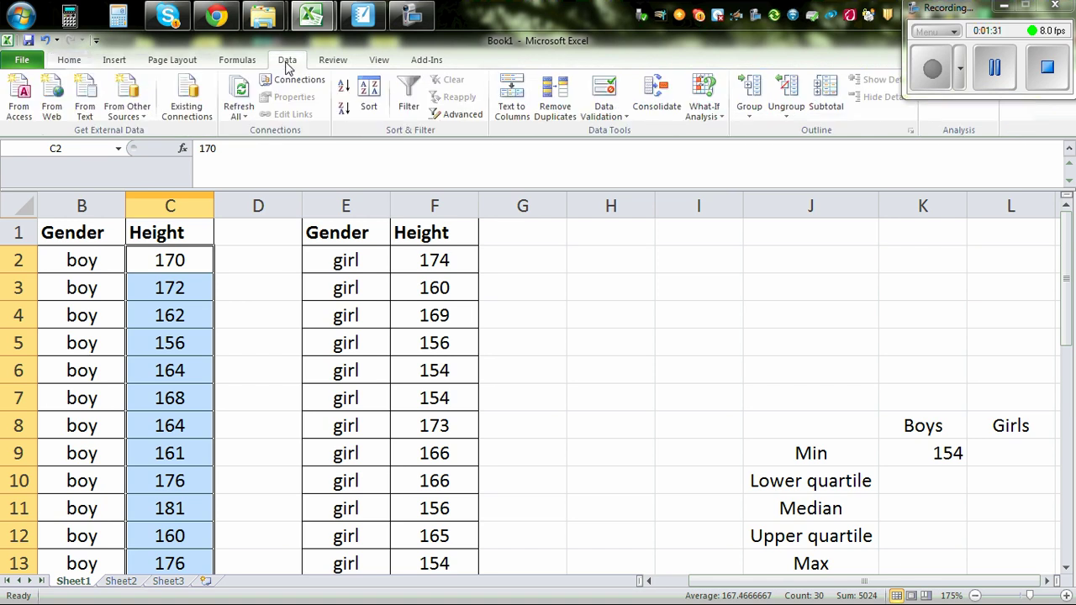
click(343, 91)
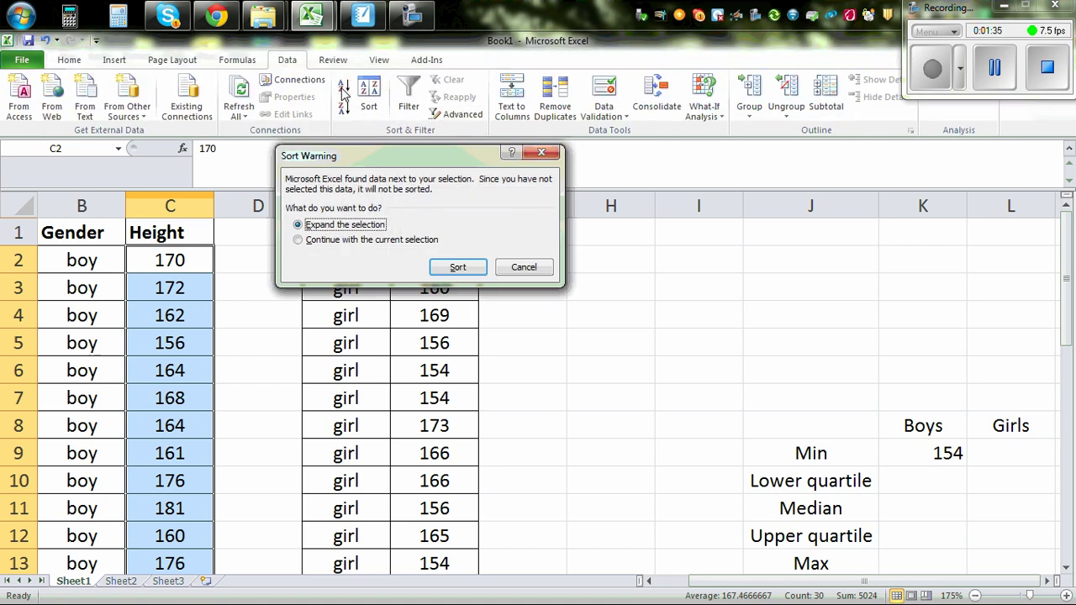
click(320, 243)
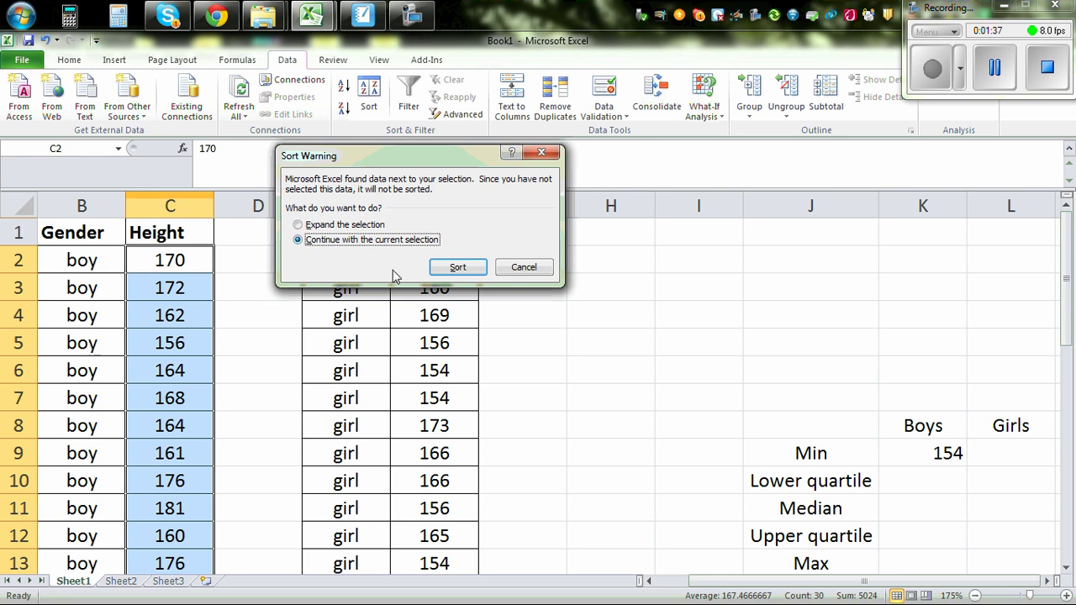
click(456, 267)
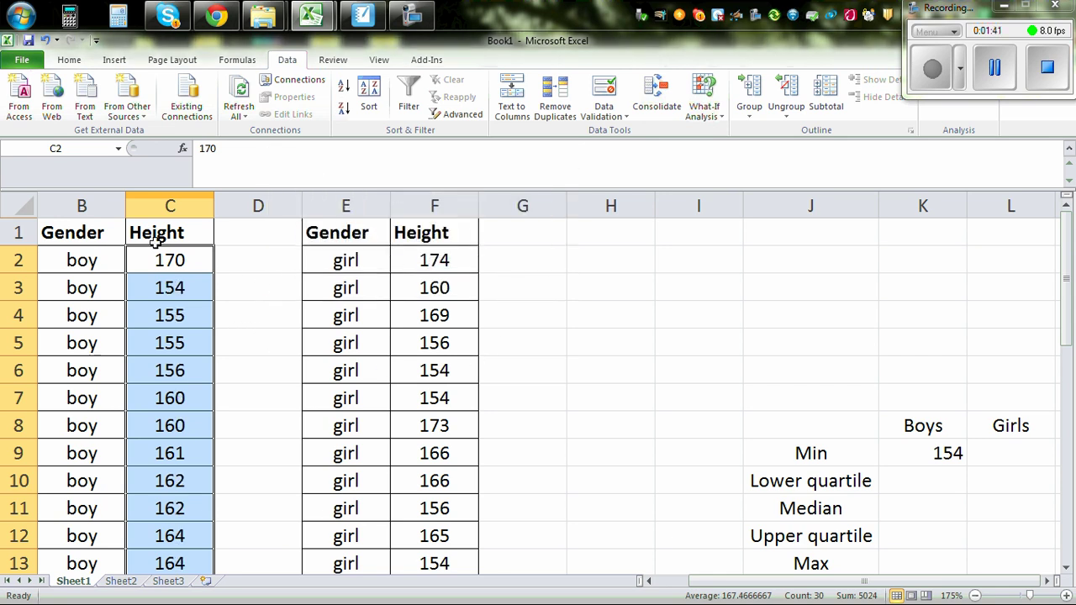
- Sort the boys' Height column C1:C31, header included, in ascending order, continuing with the current selection only
drag(139, 232, 201, 494)
scroll(250, 423, up, 7)
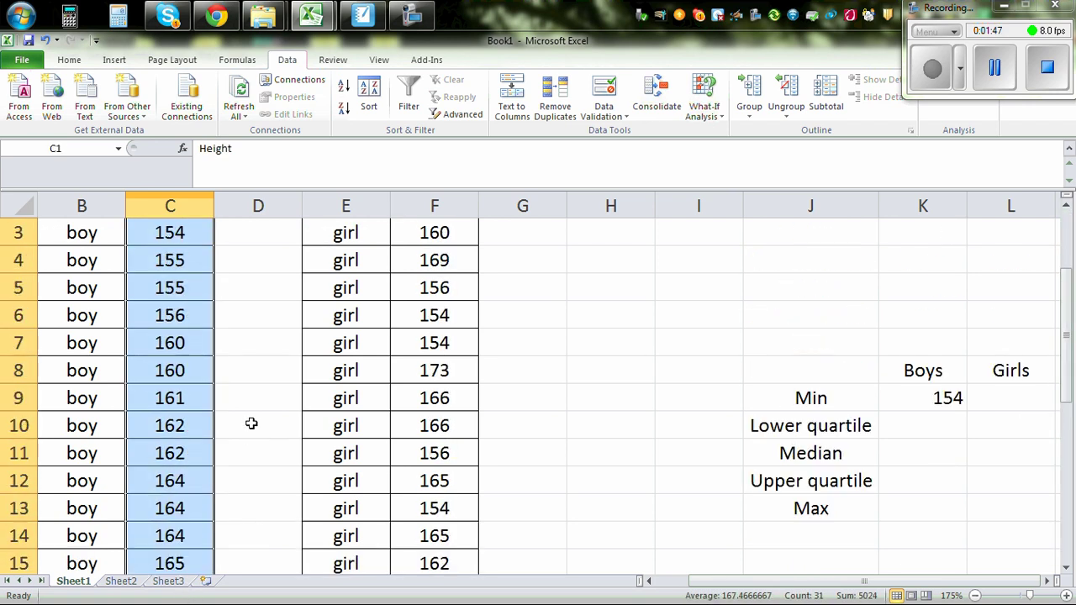
click(343, 89)
click(331, 241)
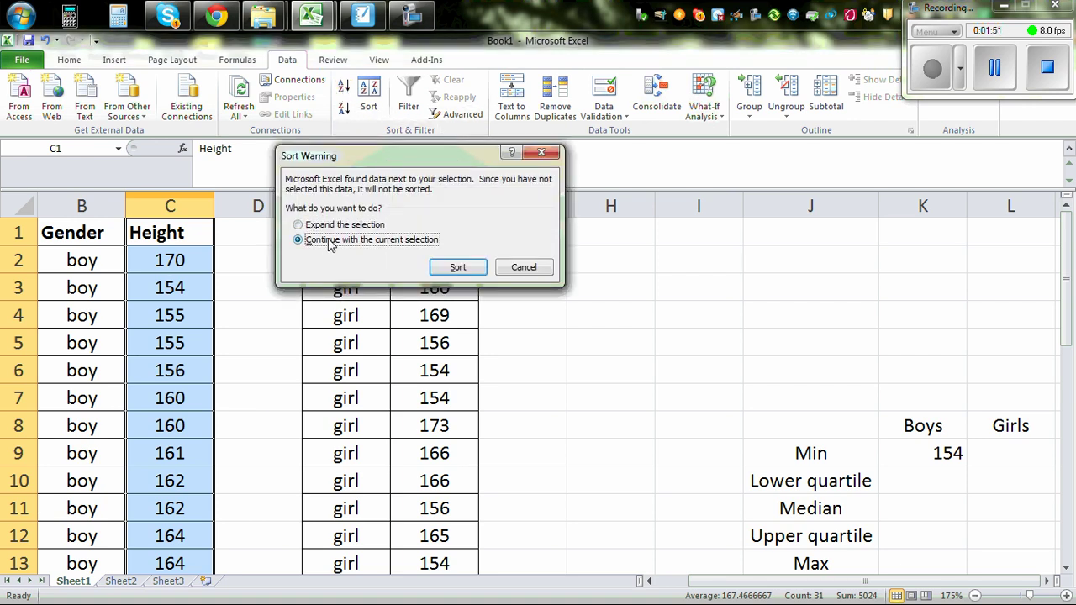
click(458, 268)
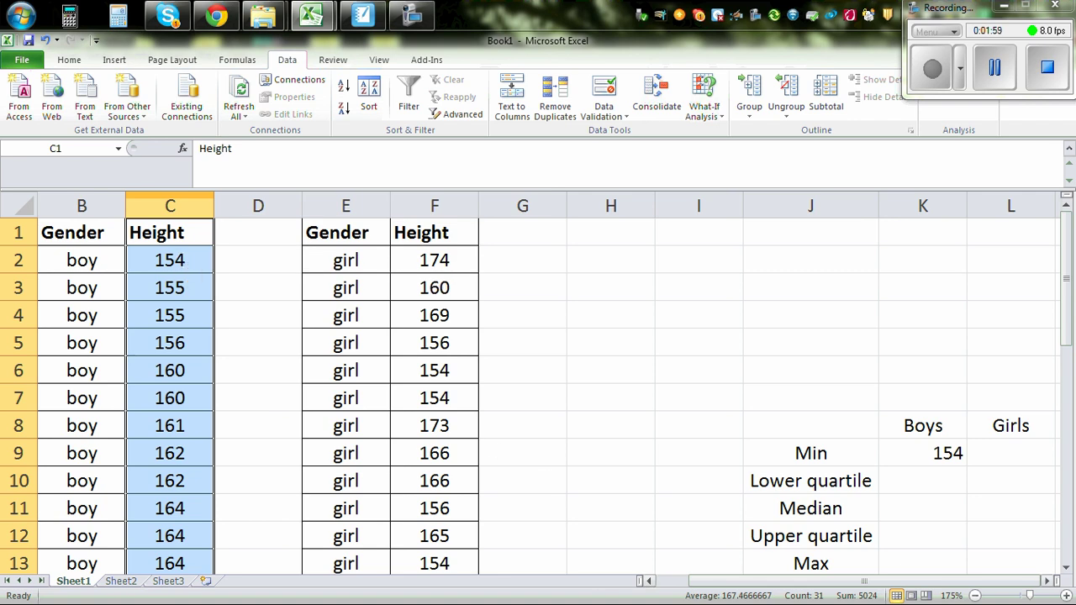
click(1040, 93)
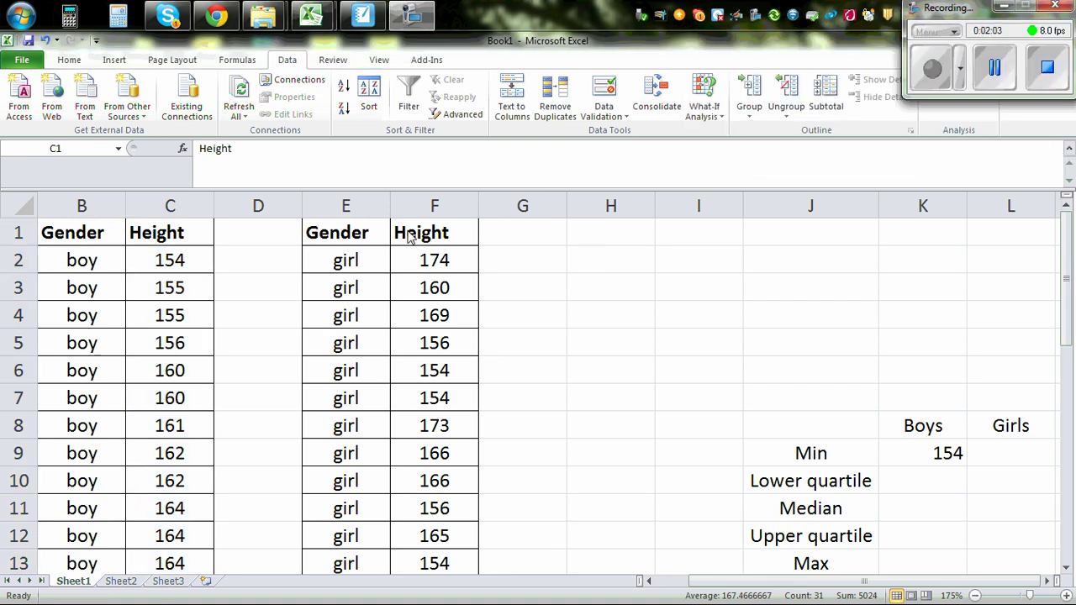
key(alt+Tab)
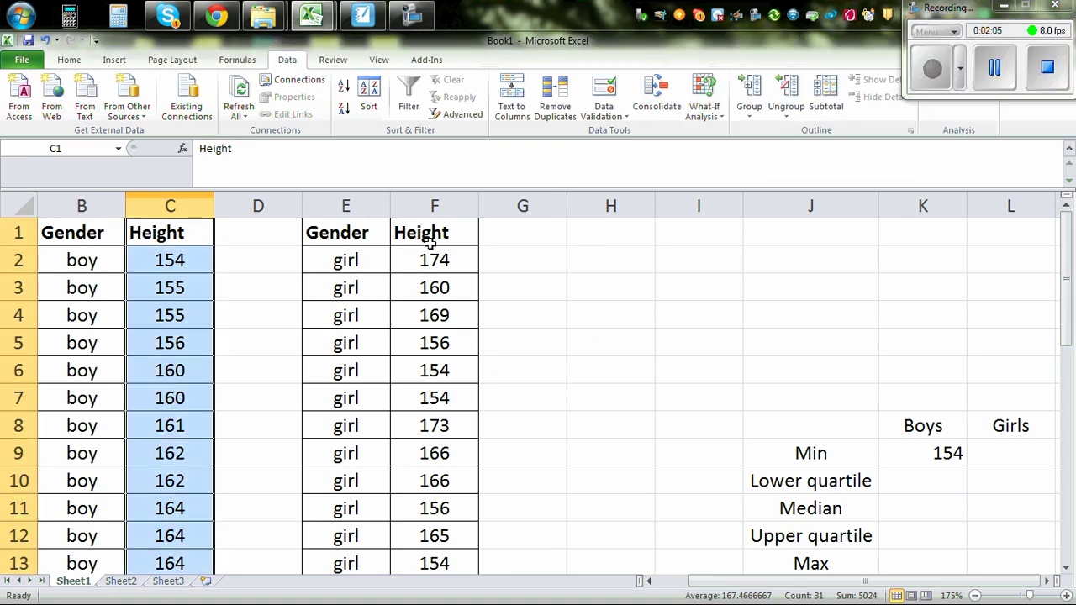
- Sort the girls' Height column F1:F31, header included, in ascending order without expanding the selection to neighbouring data
drag(420, 232, 448, 504)
scroll(670, 369, up, 7)
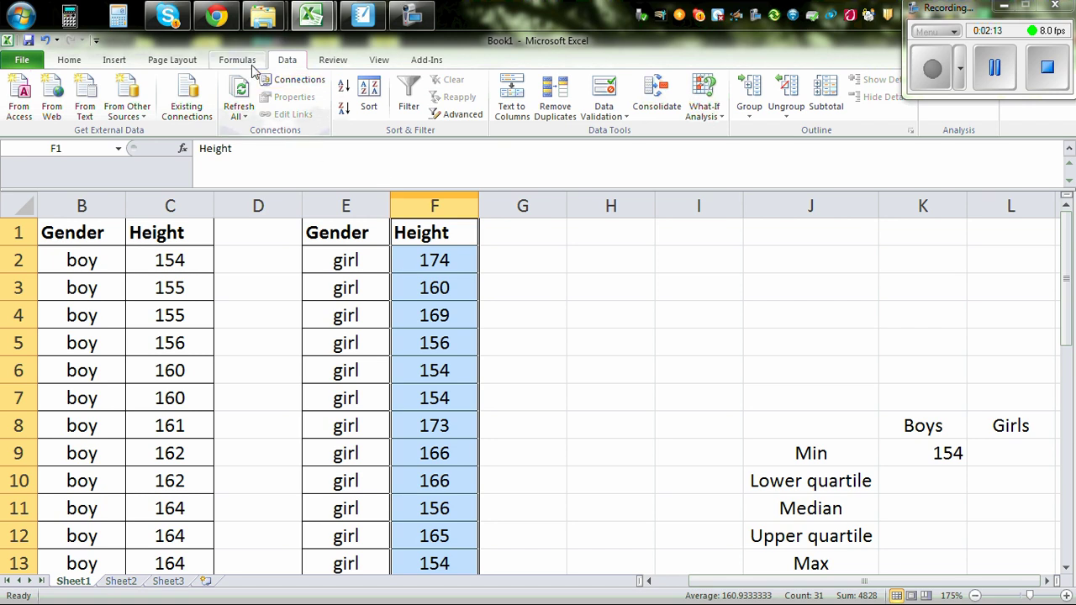
click(73, 64)
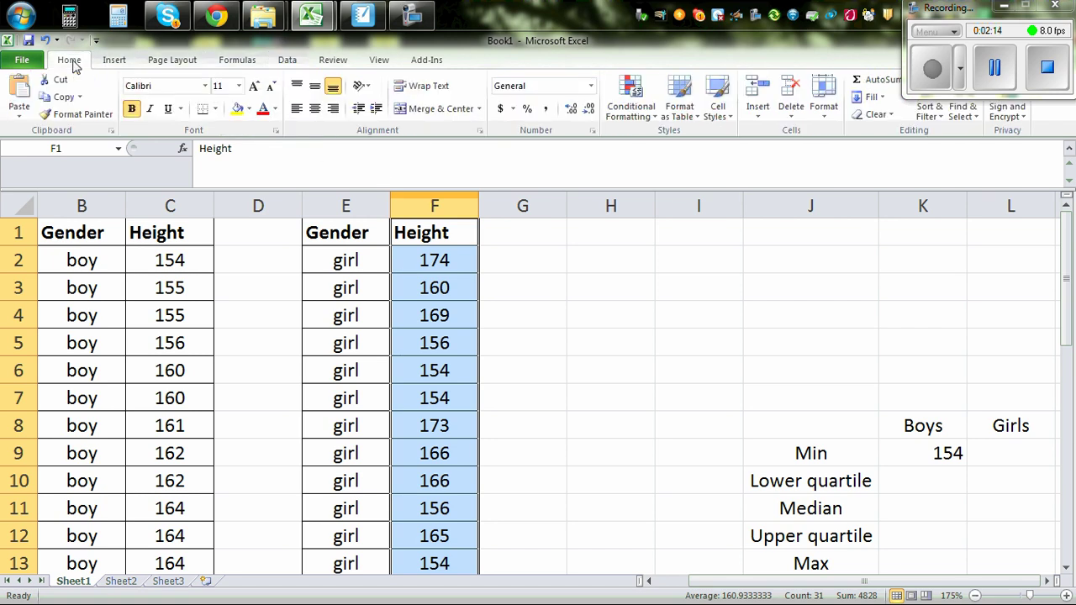
click(287, 62)
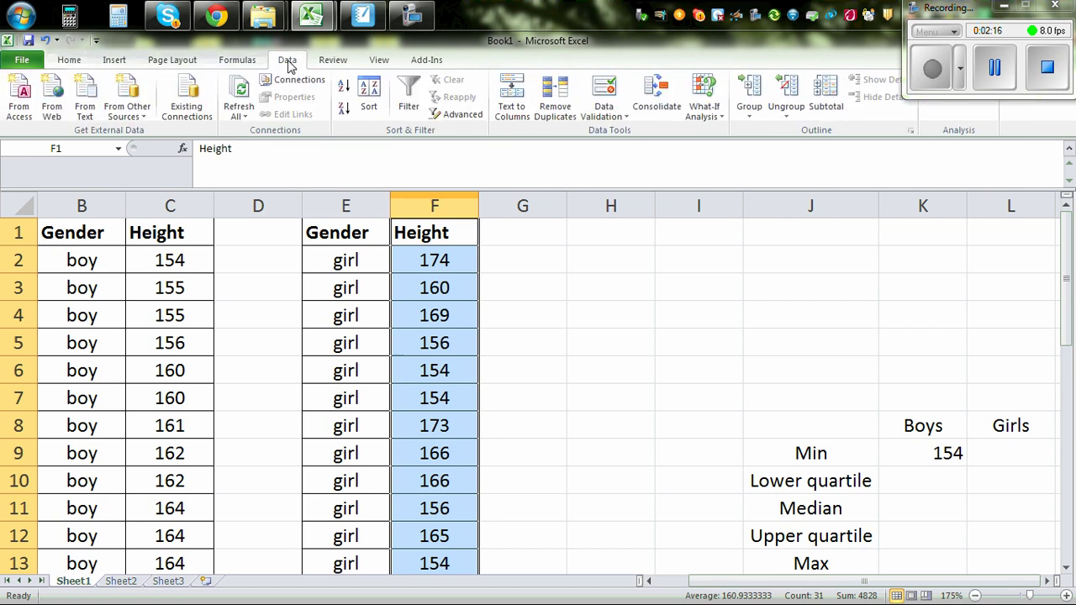
click(344, 86)
click(349, 241)
click(457, 267)
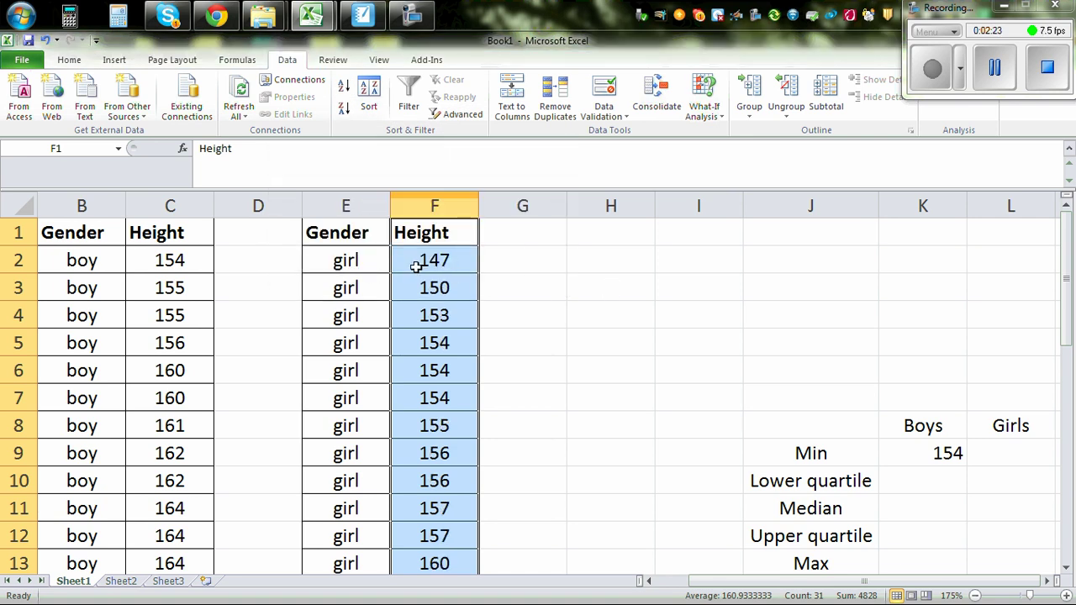
- Calculate the girls' minimum height in L9 with the formula =min(F2:F31)
click(997, 456)
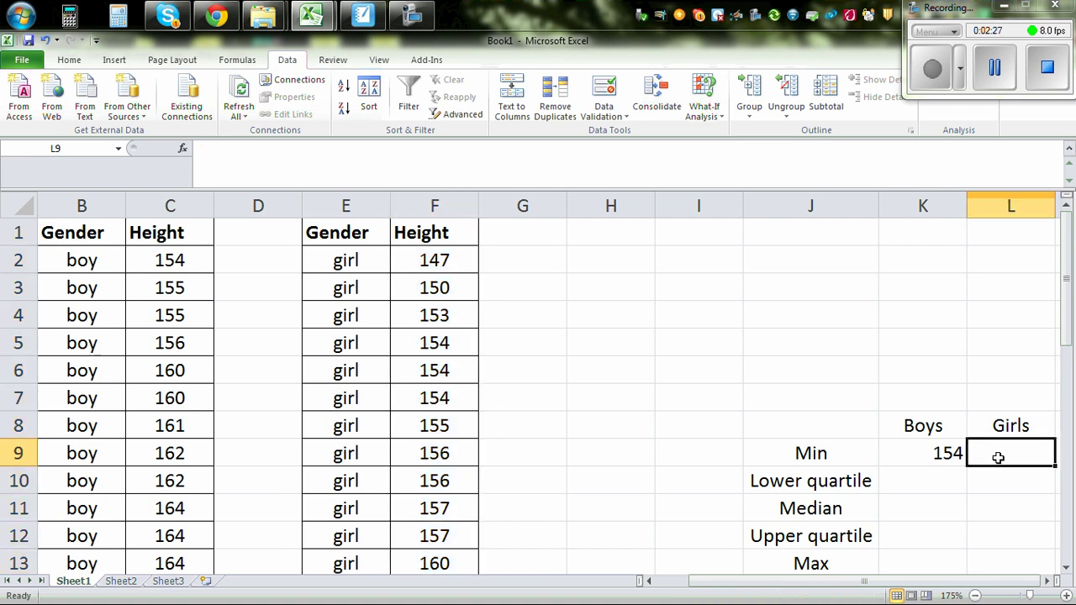
text(=min)
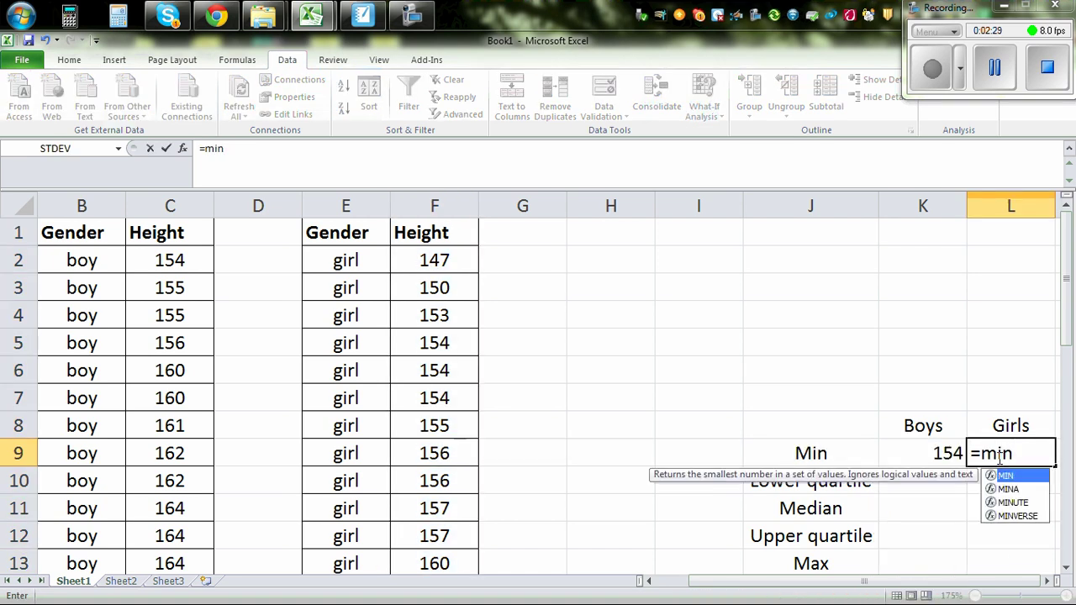
text(()
drag(437, 257, 441, 512)
scroll(664, 483, up, 7)
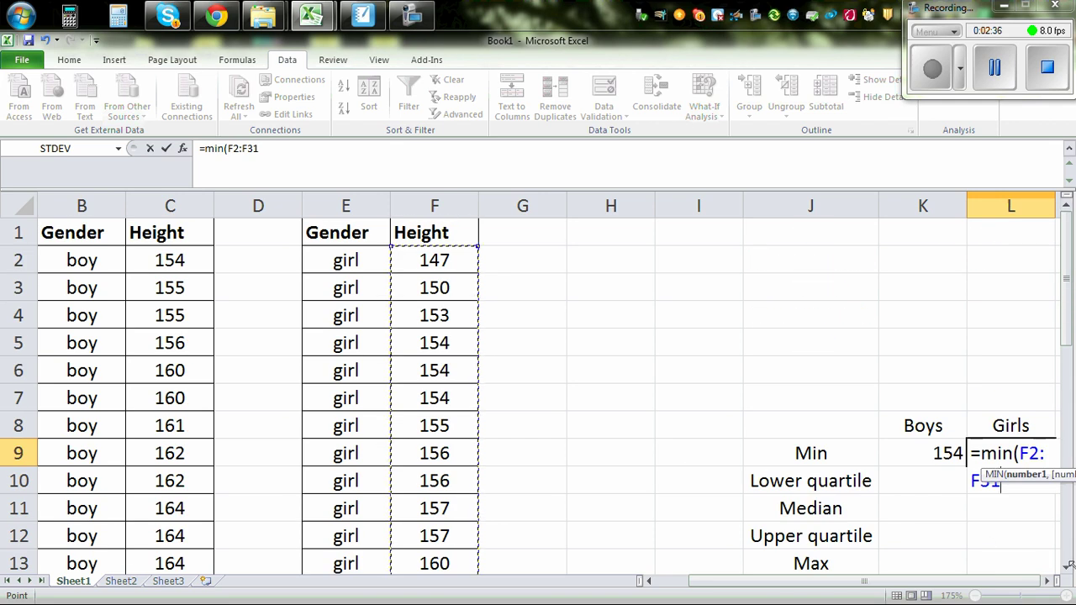
text())
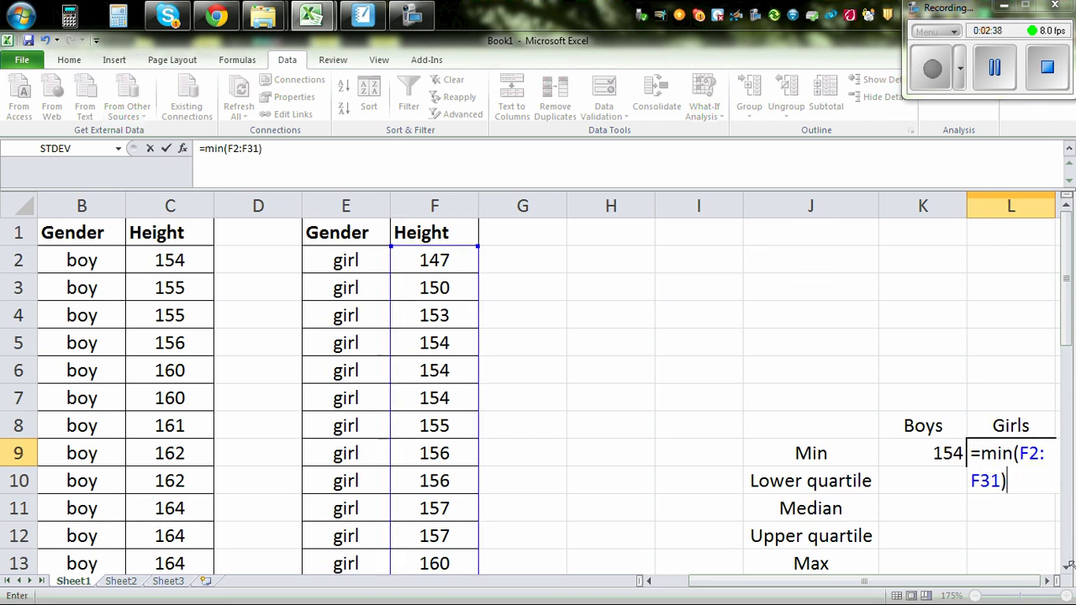
key(Return)
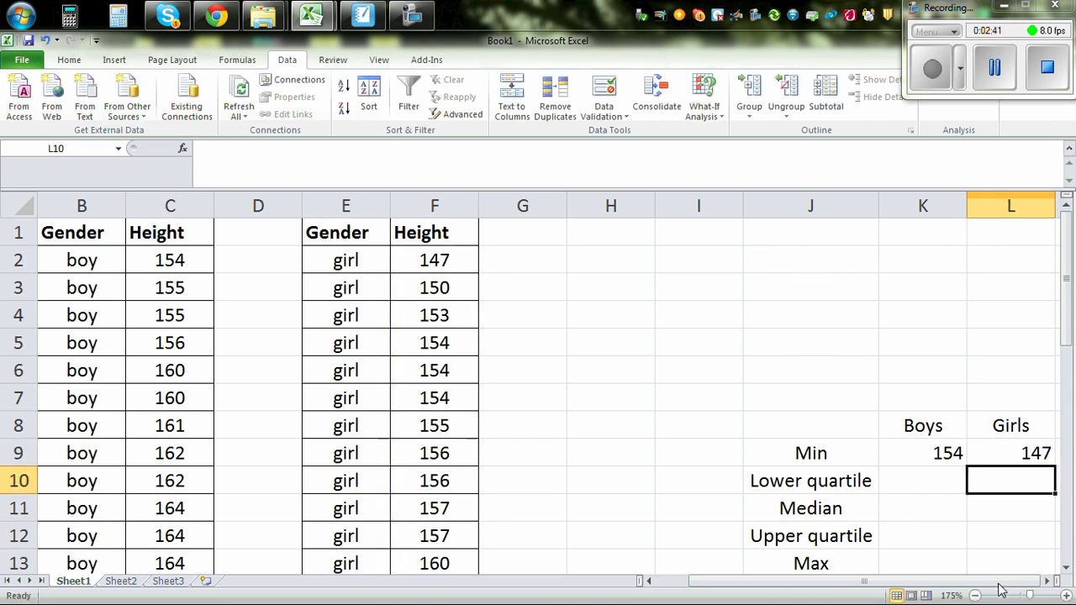
- Calculate the boys' lower quartile in K10 with the formula =quartile(C2:C31,1)
click(1008, 580)
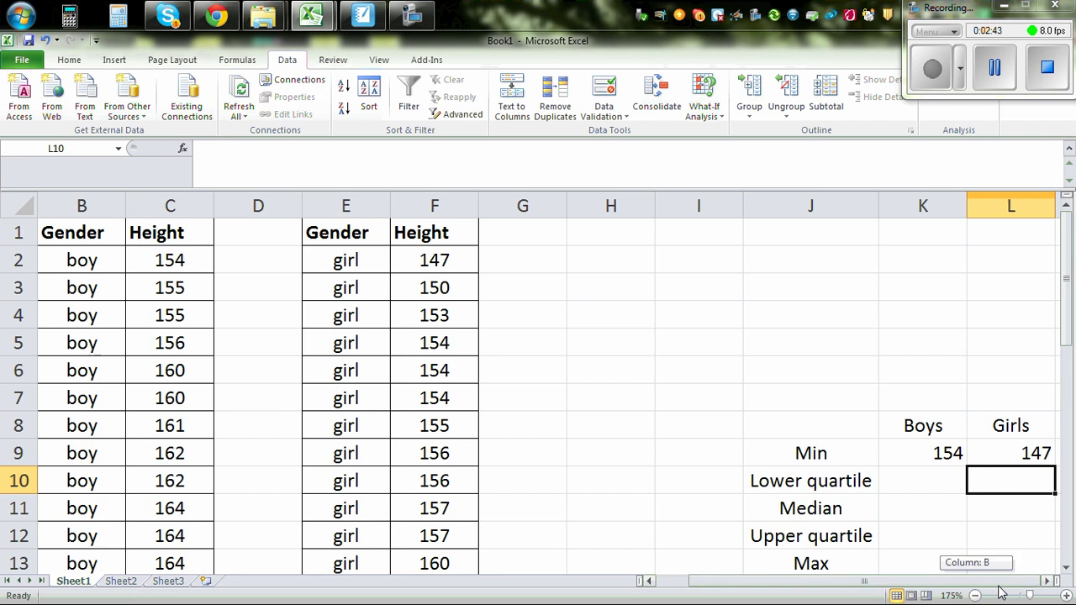
click(1048, 580)
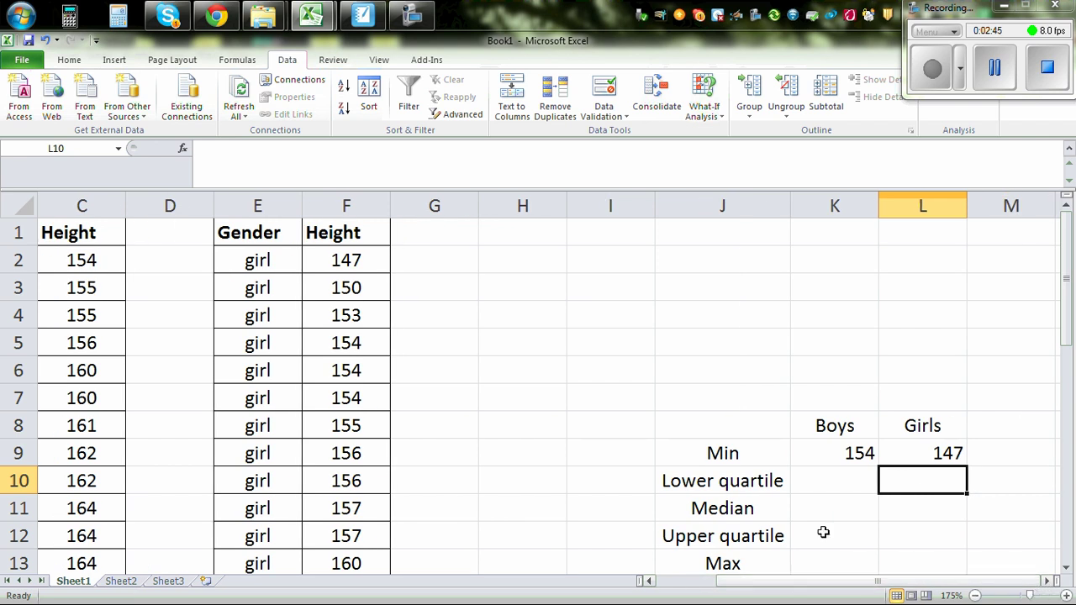
click(816, 485)
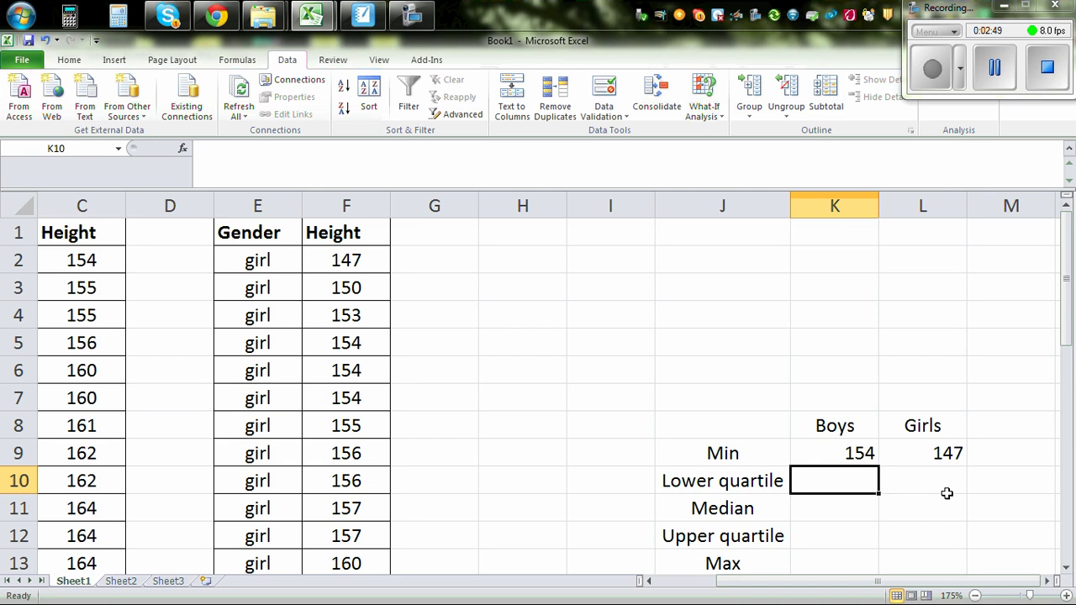
text(=quartile)
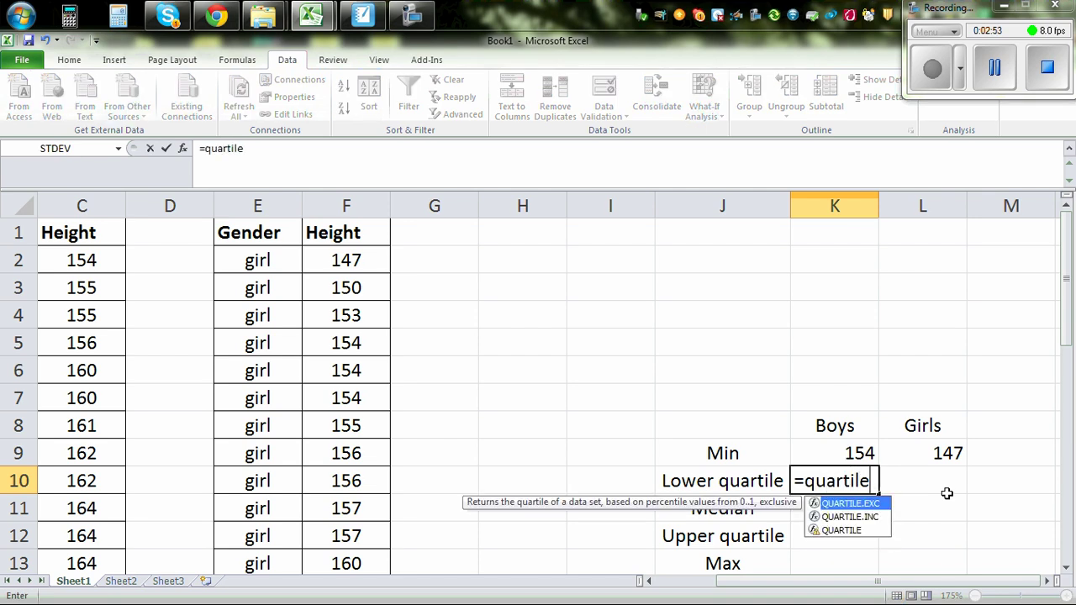
text(()
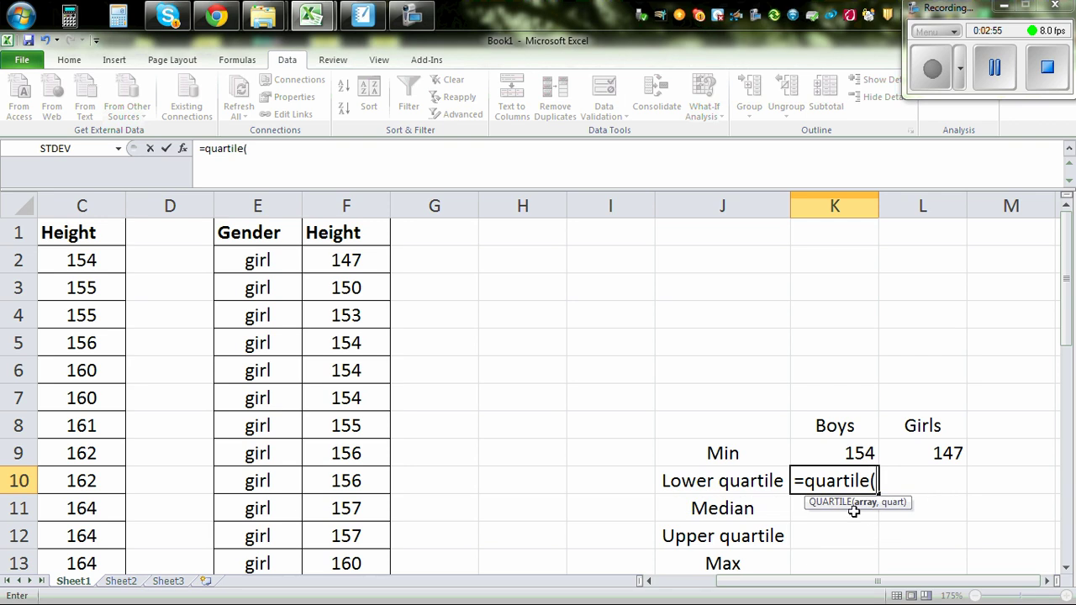
drag(74, 259, 92, 513)
scroll(630, 403, up, 7)
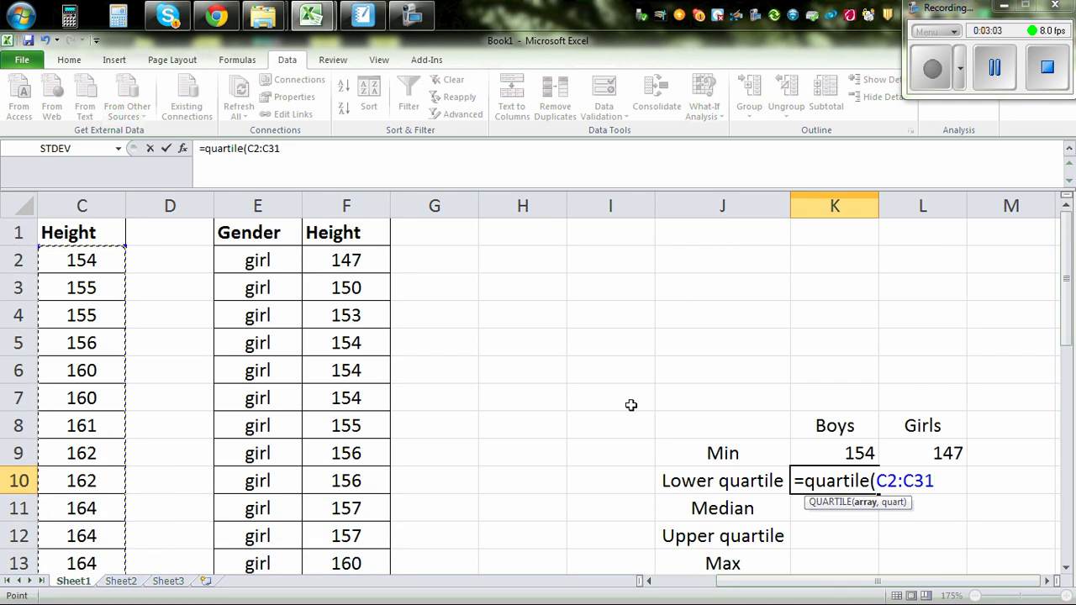
text(,1)
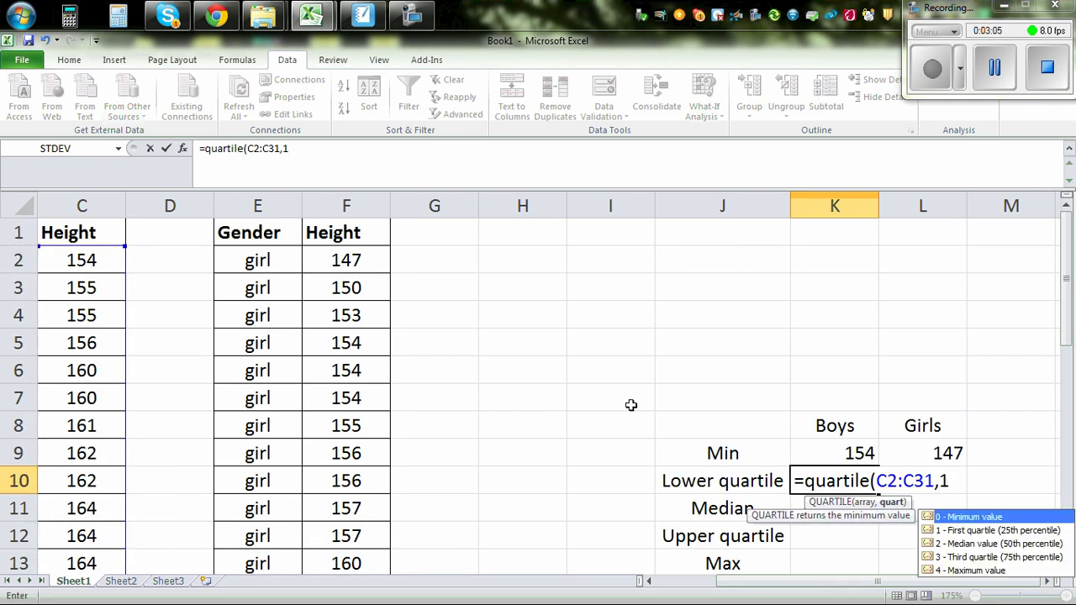
text())
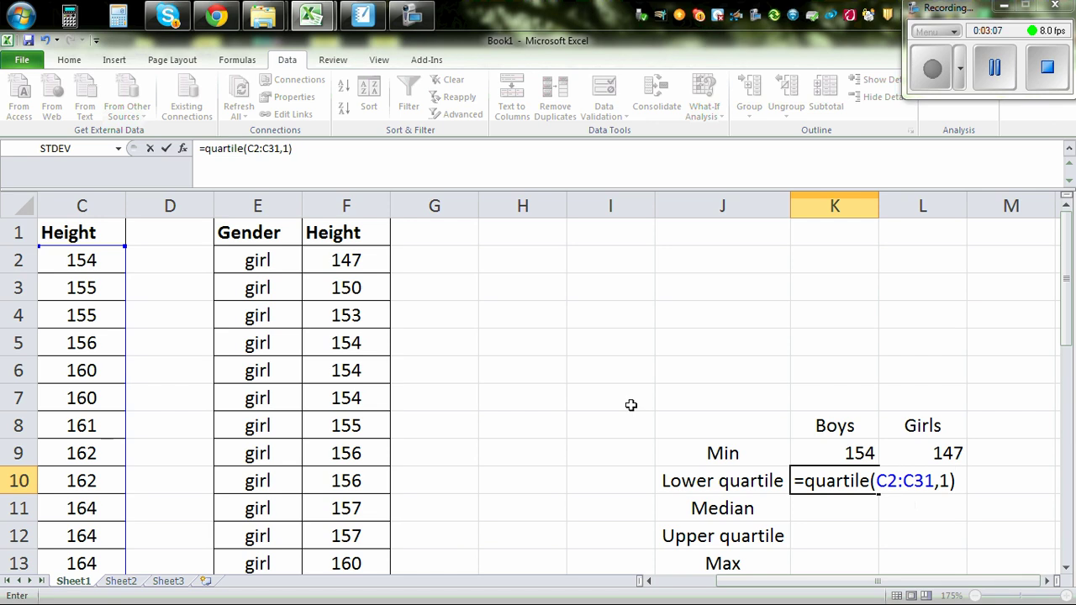
key(Return)
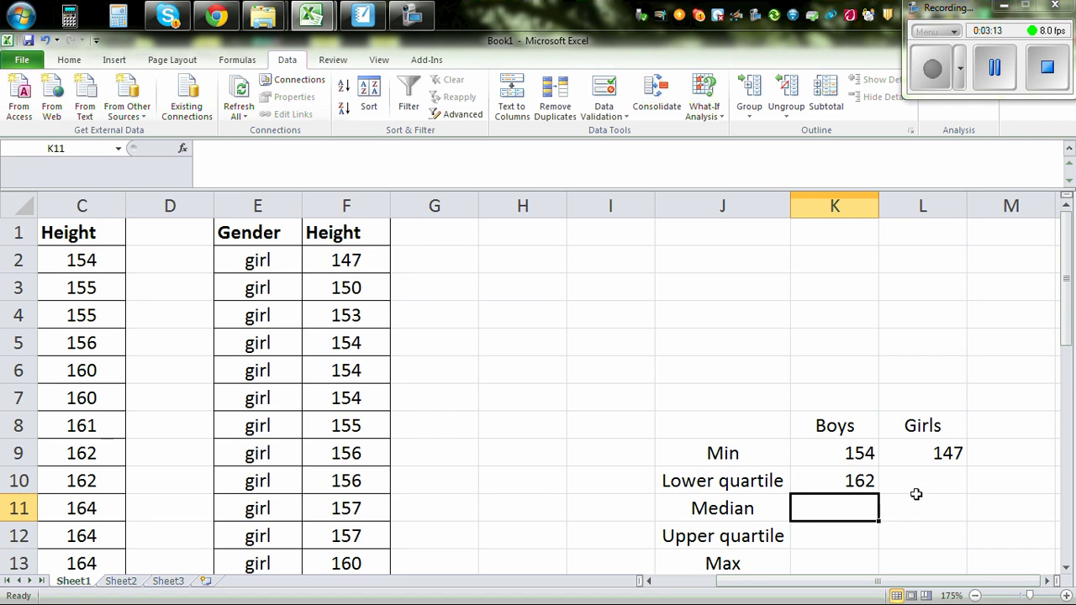
- Calculate the girls' lower quartile in L10 with the formula =quartile(F2:F31,1)
click(920, 481)
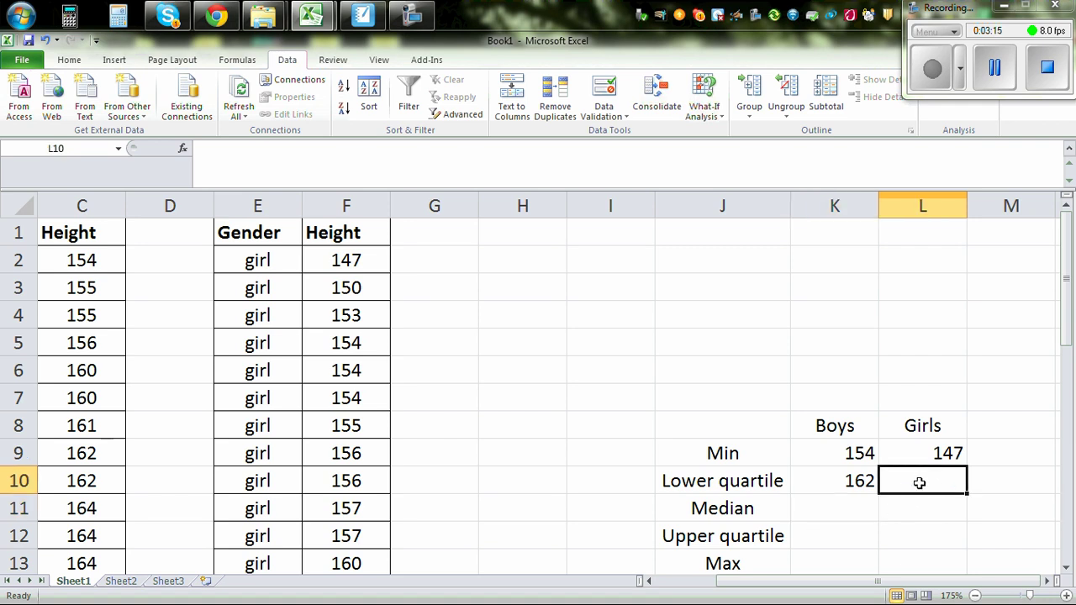
text(=quartile()
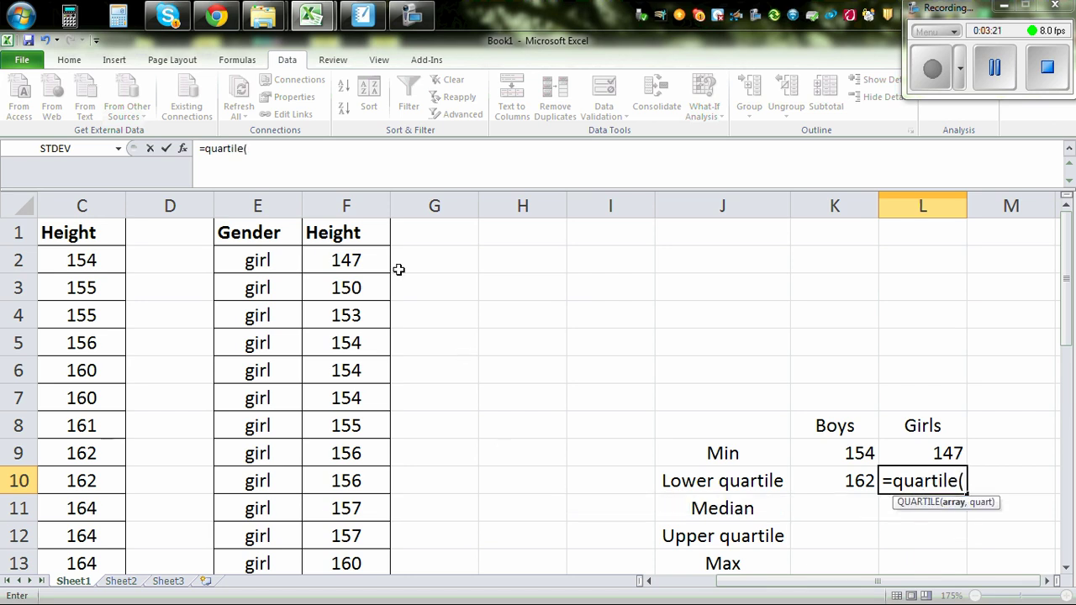
click(358, 260)
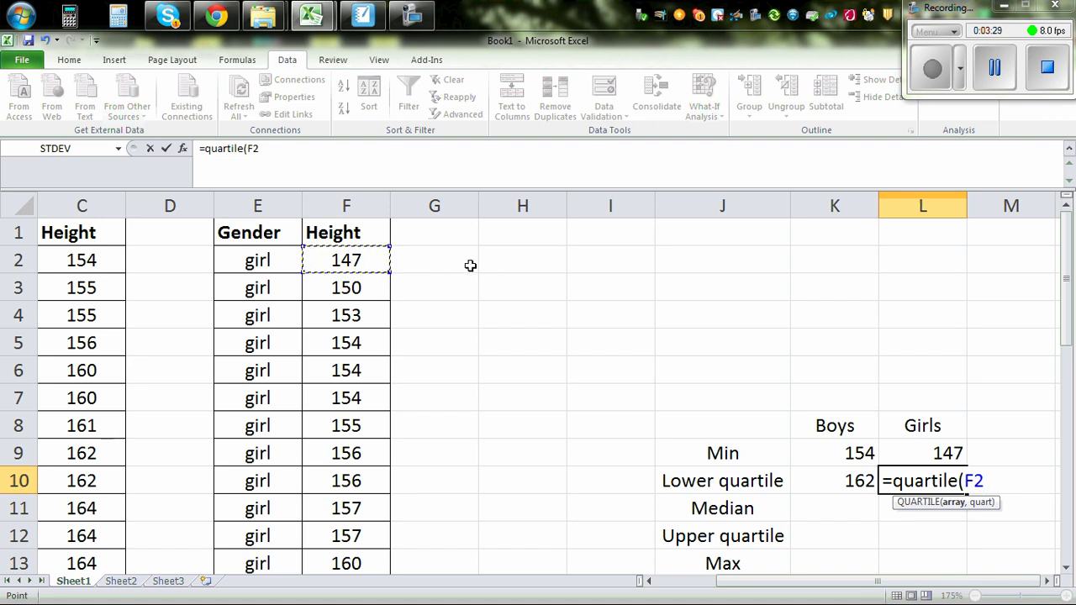
click(389, 273)
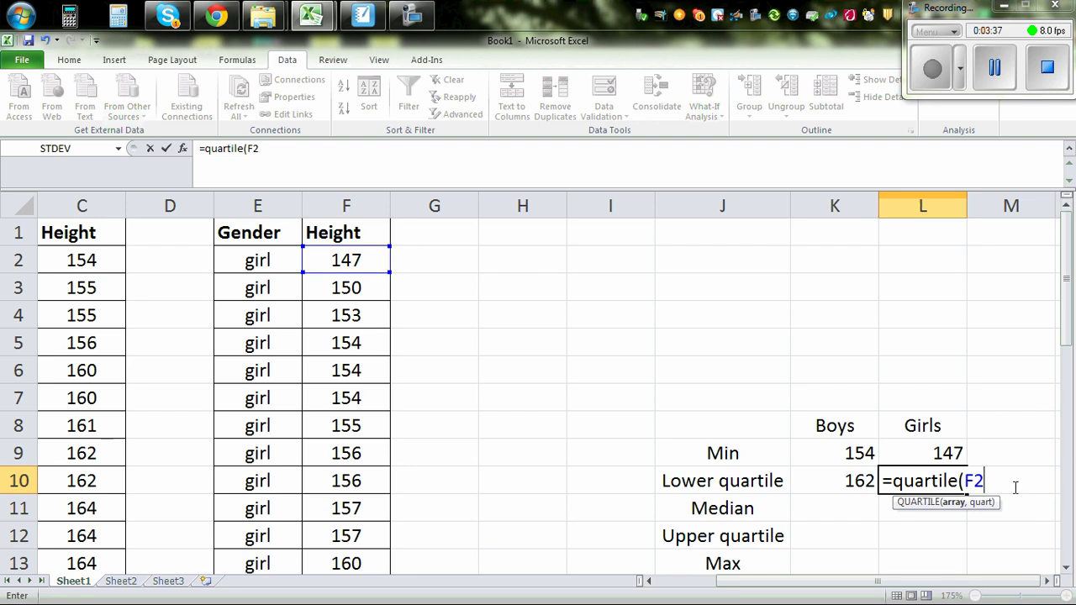
key(BackSpace)
key(BackSpace)
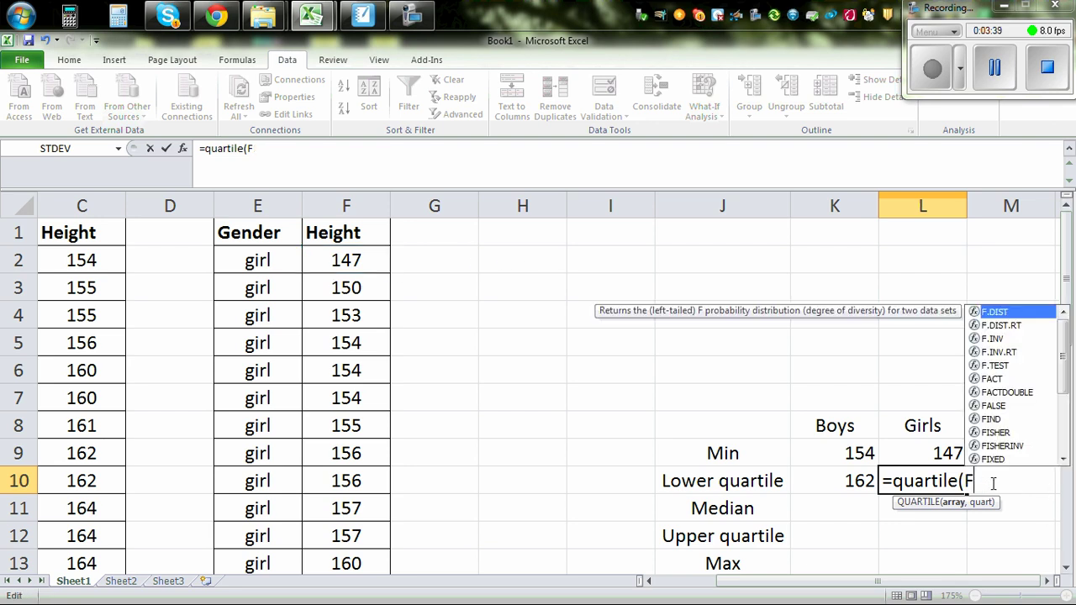
drag(345, 267, 388, 523)
scroll(1060, 359, up, 5)
scroll(1059, 359, up, 2)
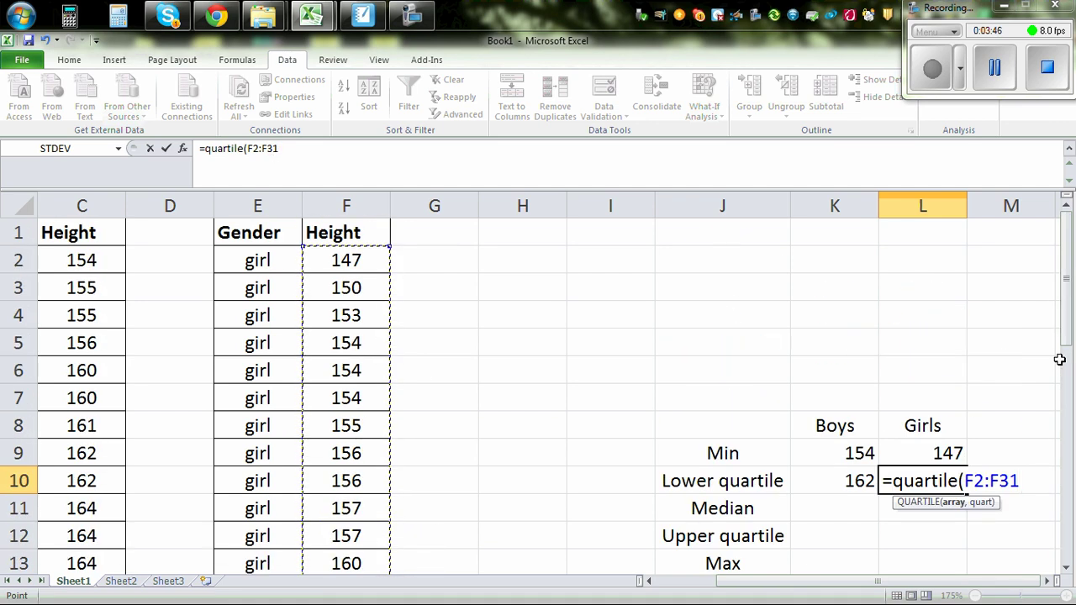
text(,)
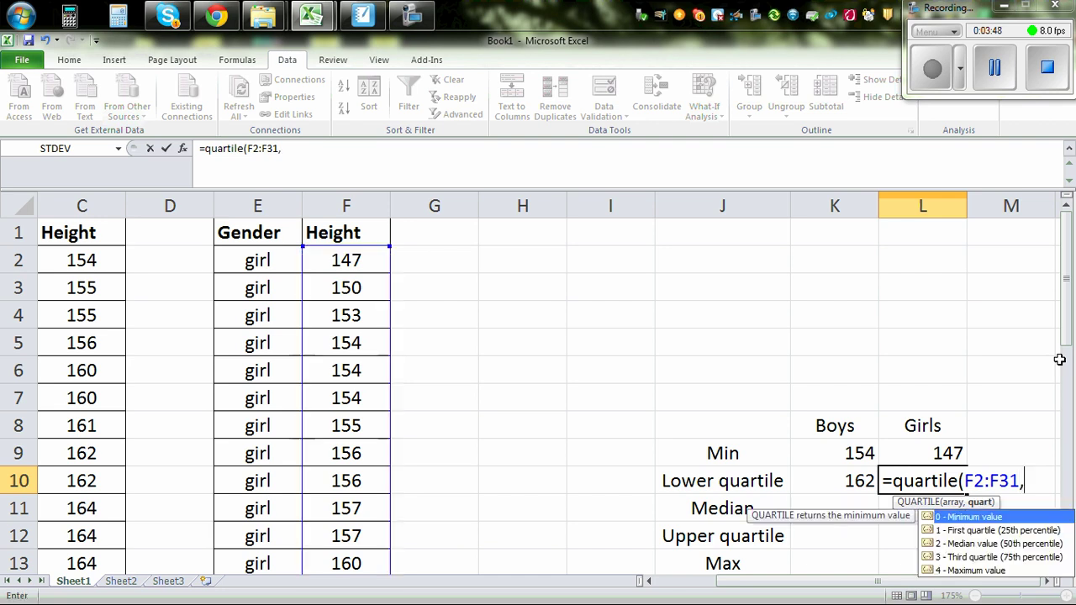
text(1))
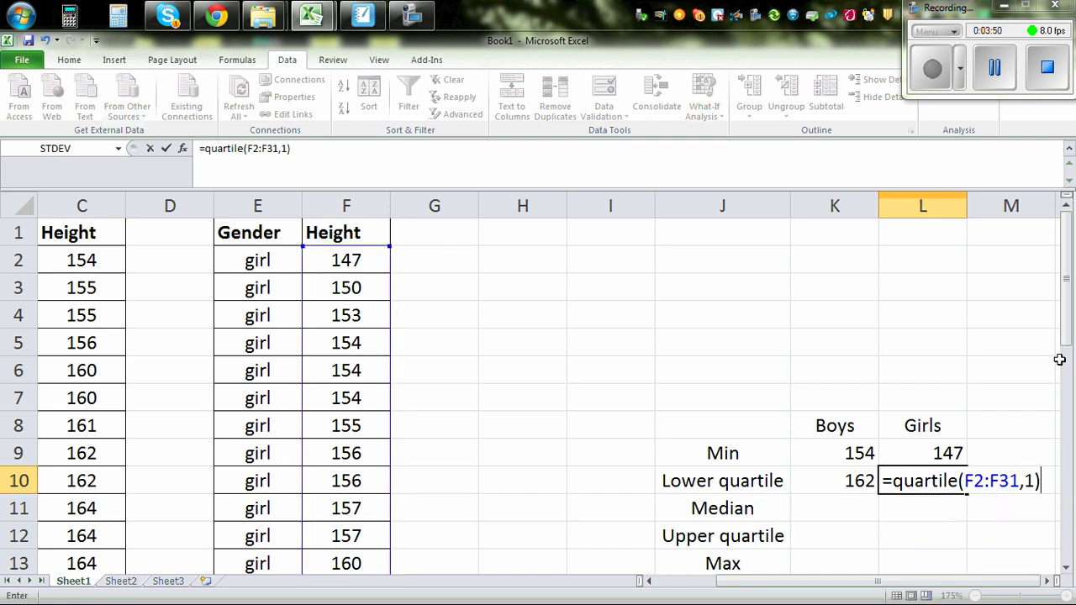
key(Return)
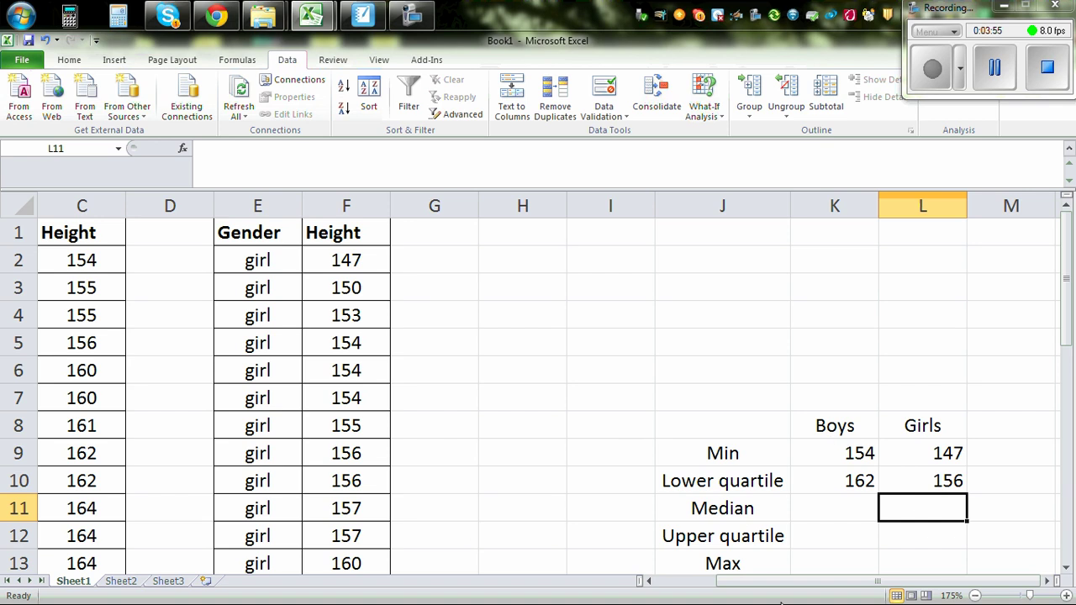
- Calculate the boys' median height in K11 with the formula =median(C2:C31)
click(821, 514)
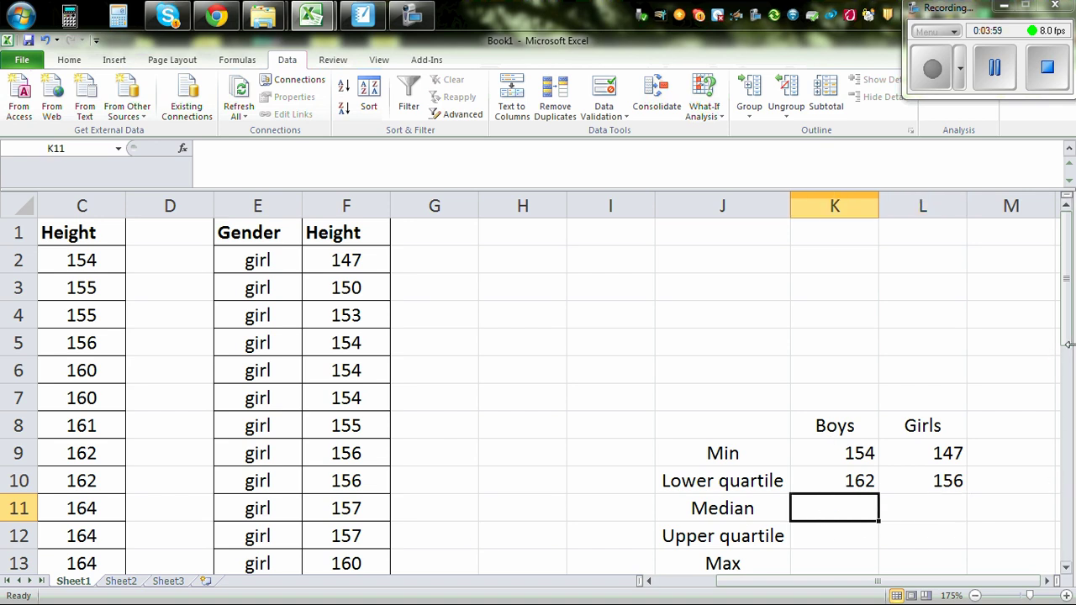
drag(1067, 346, 1055, 527)
drag(759, 581, 682, 591)
scroll(331, 446, up, 3)
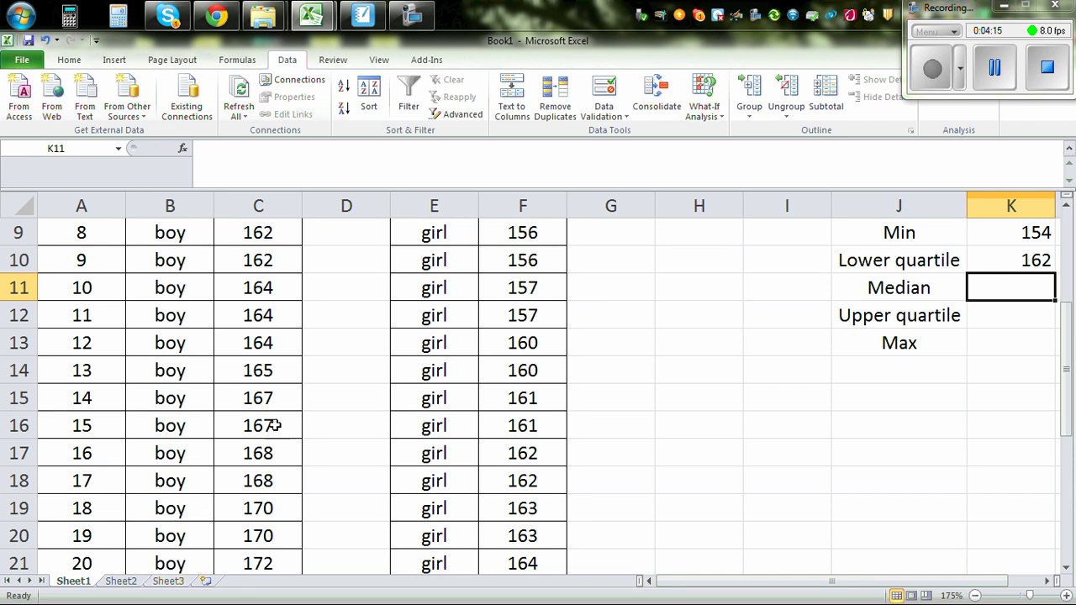
click(1046, 581)
click(1046, 581)
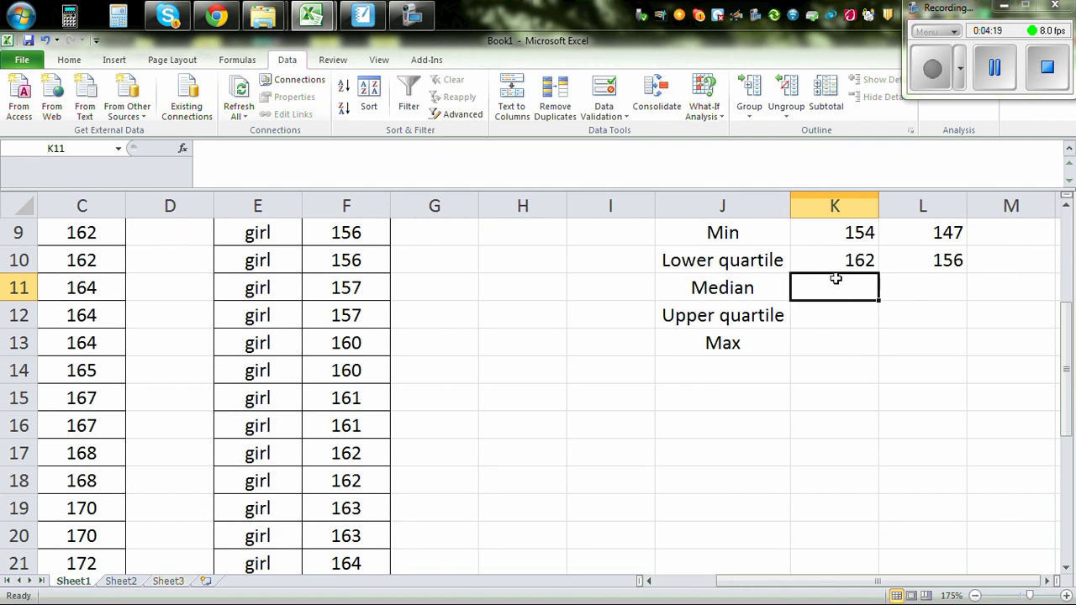
text(=median)
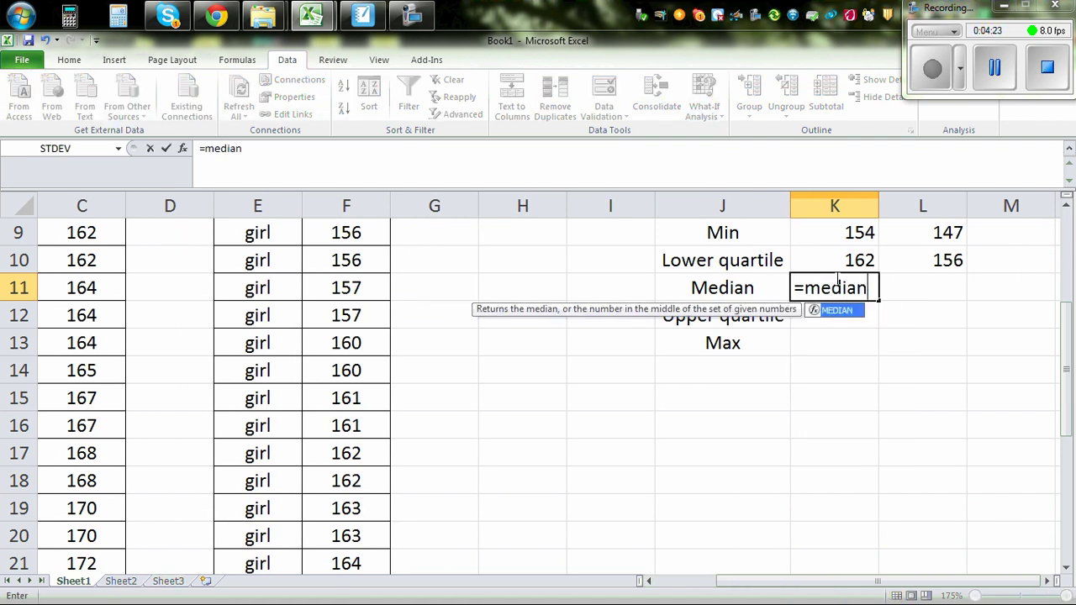
text(()
scroll(836, 278, up, 2)
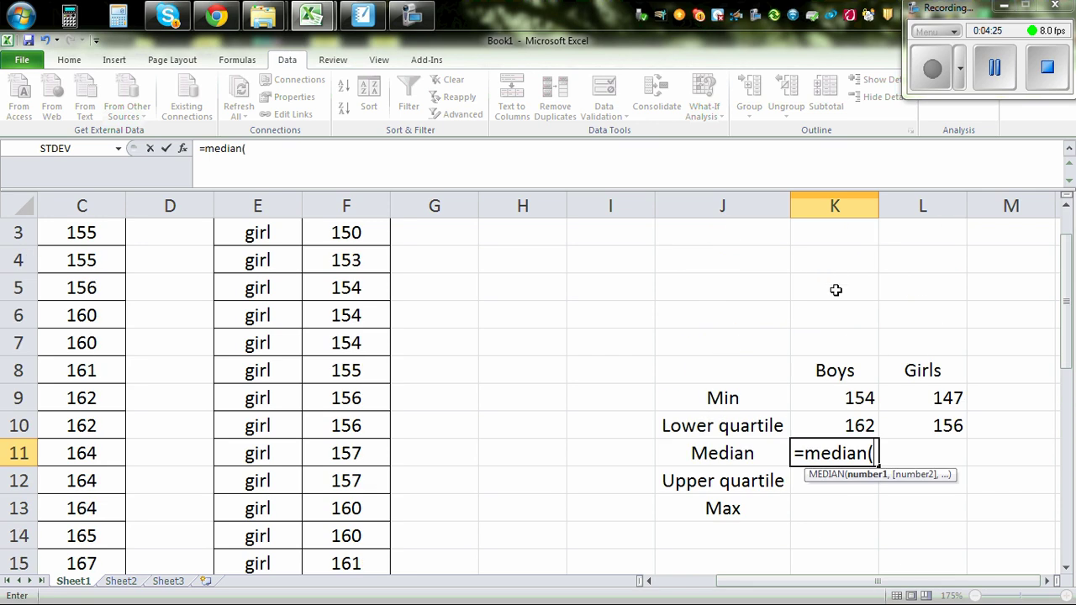
scroll(198, 318, up, 1)
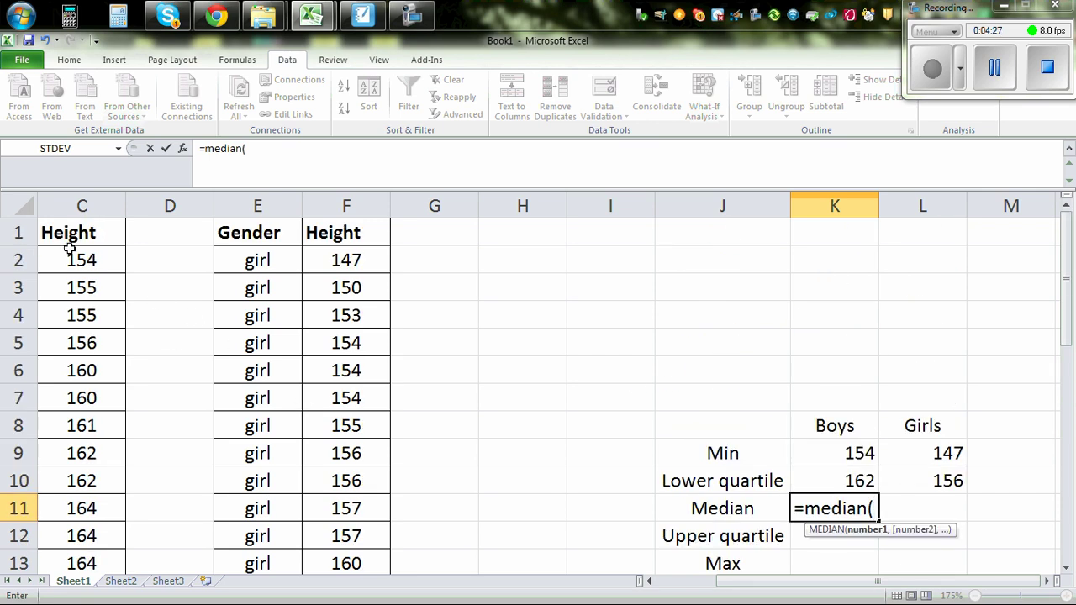
drag(74, 259, 115, 403)
scroll(624, 391, up, 7)
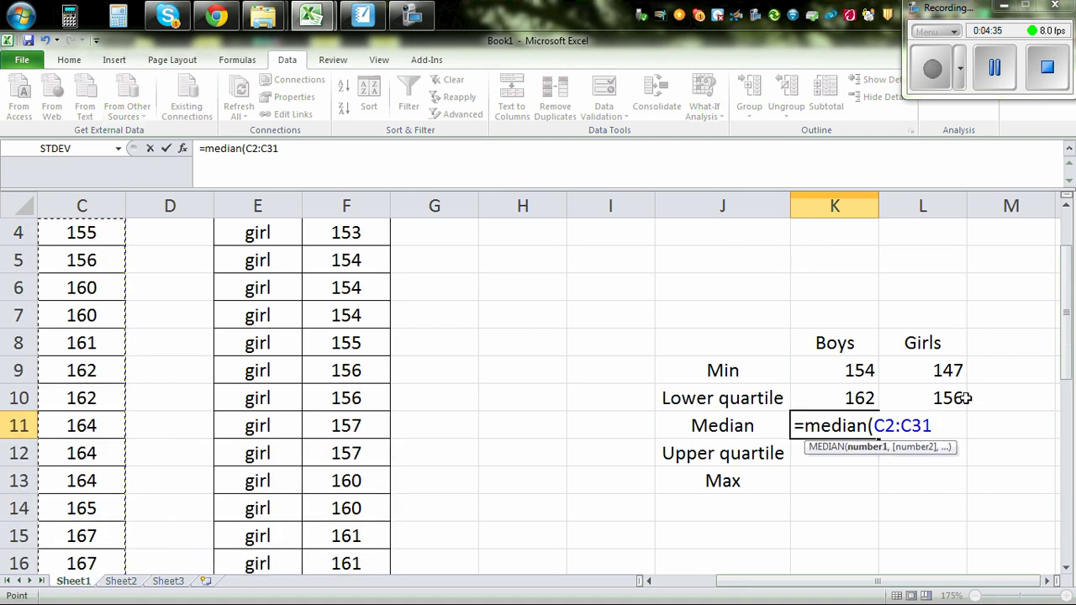
text())
key(Return)
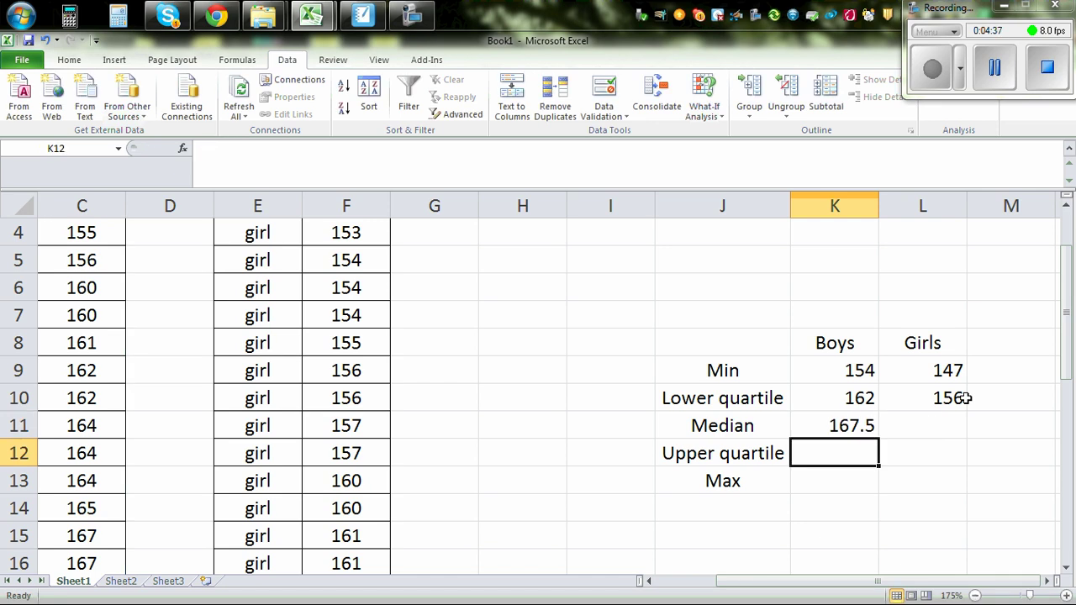
- Calculate the girls' median height in L11 with the formula =median(F2:F31)
drag(832, 583, 785, 584)
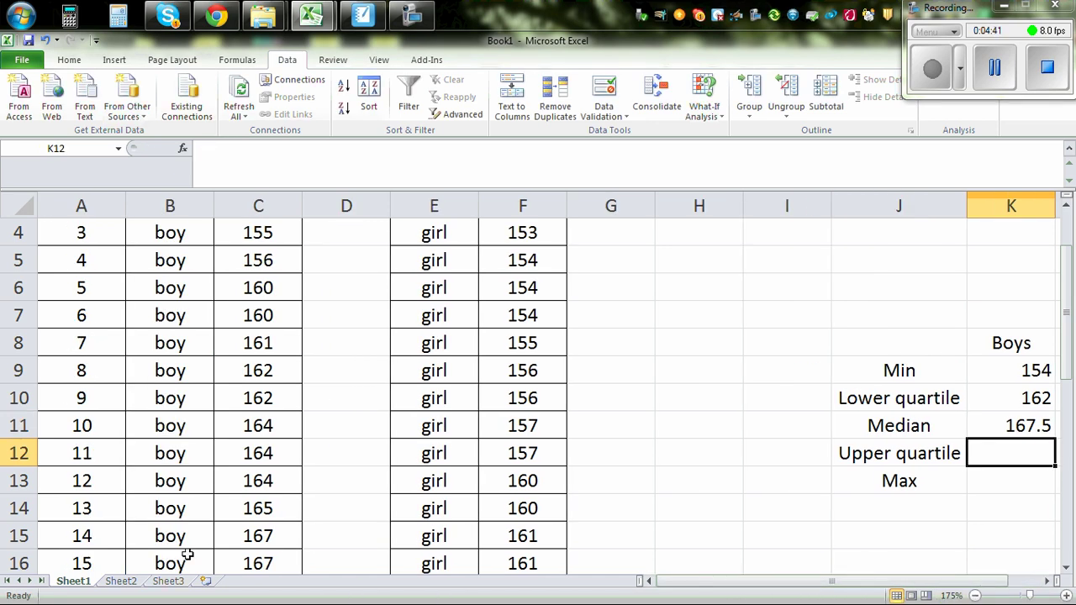
scroll(187, 555, down, 1)
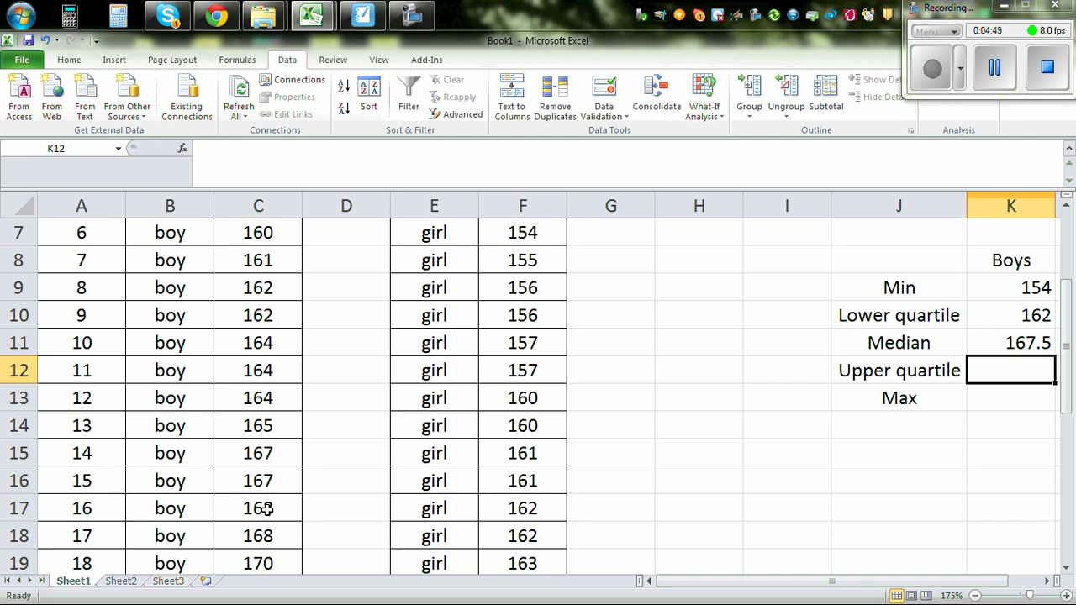
click(1047, 580)
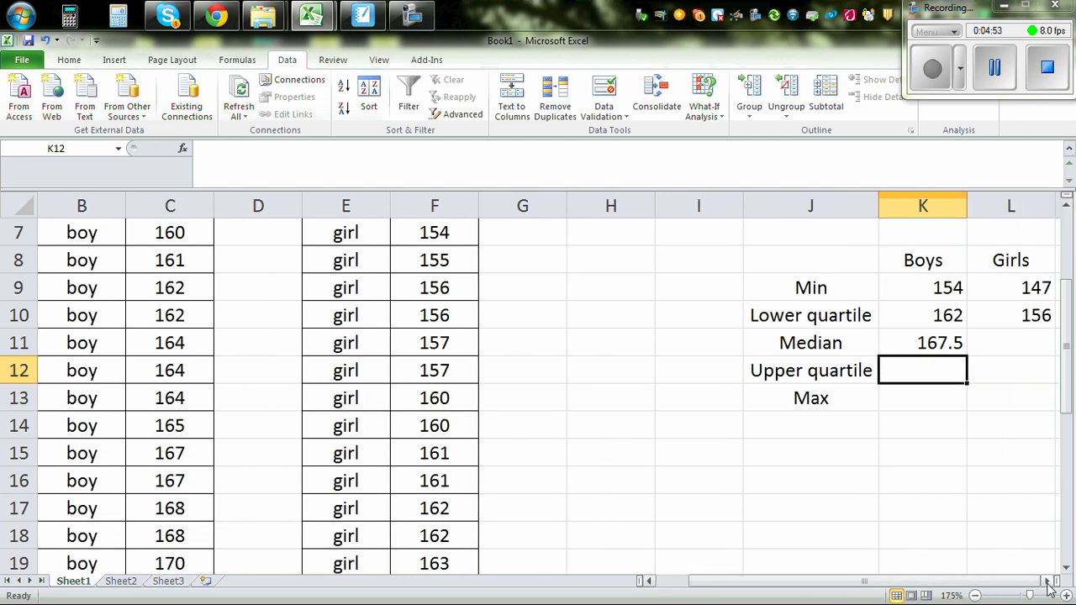
drag(727, 581, 696, 581)
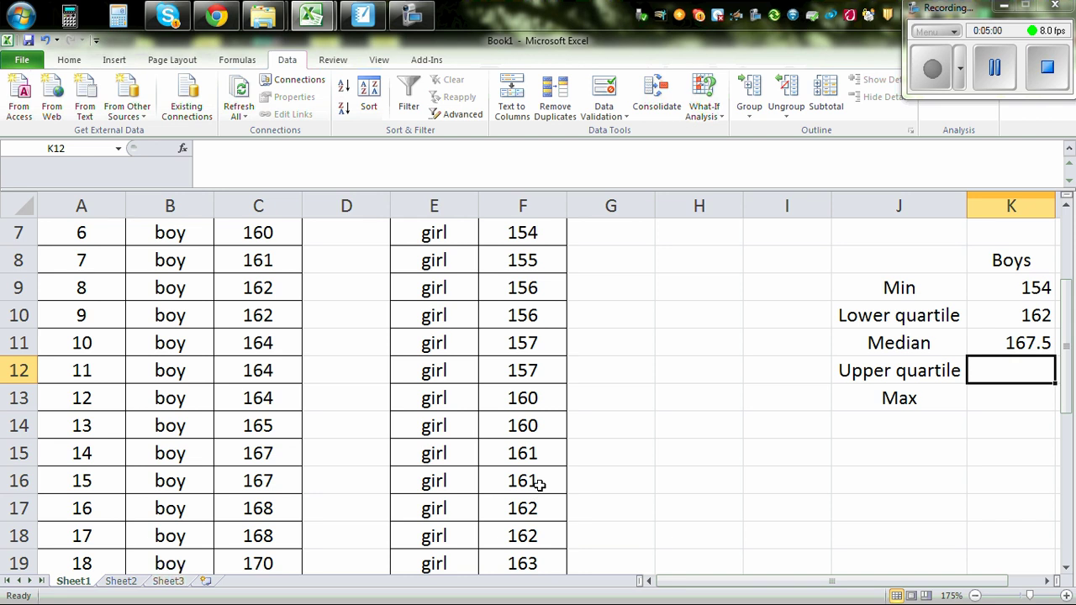
click(1048, 582)
click(1048, 581)
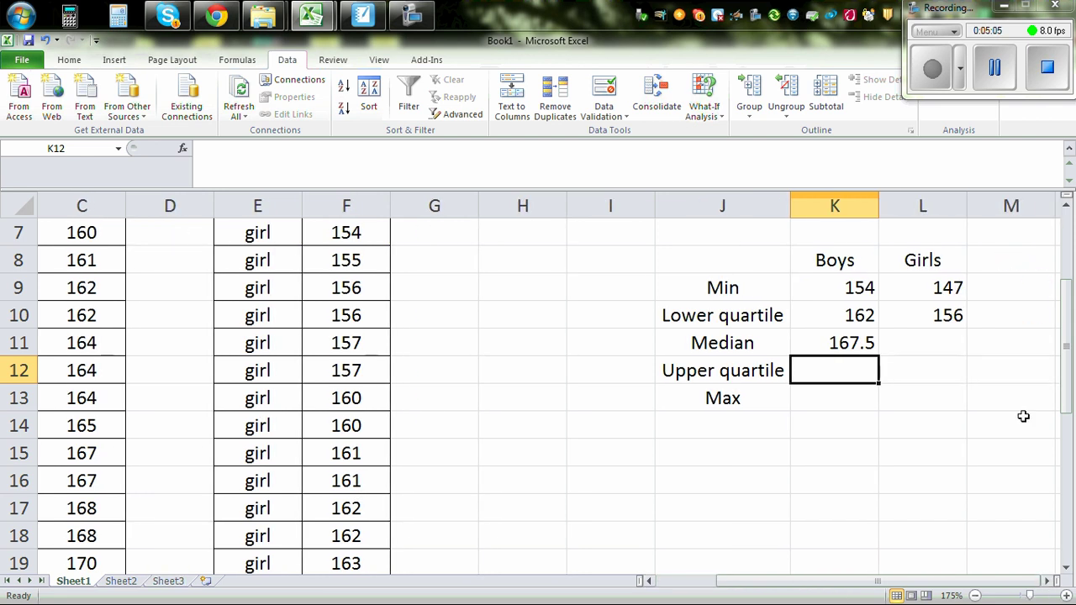
click(921, 344)
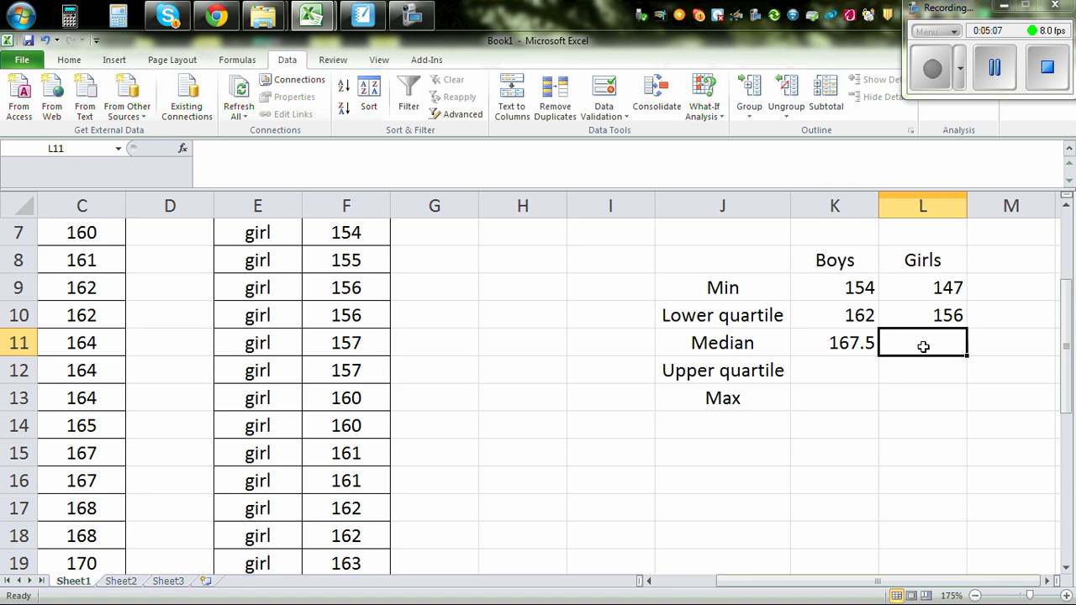
text(=median)
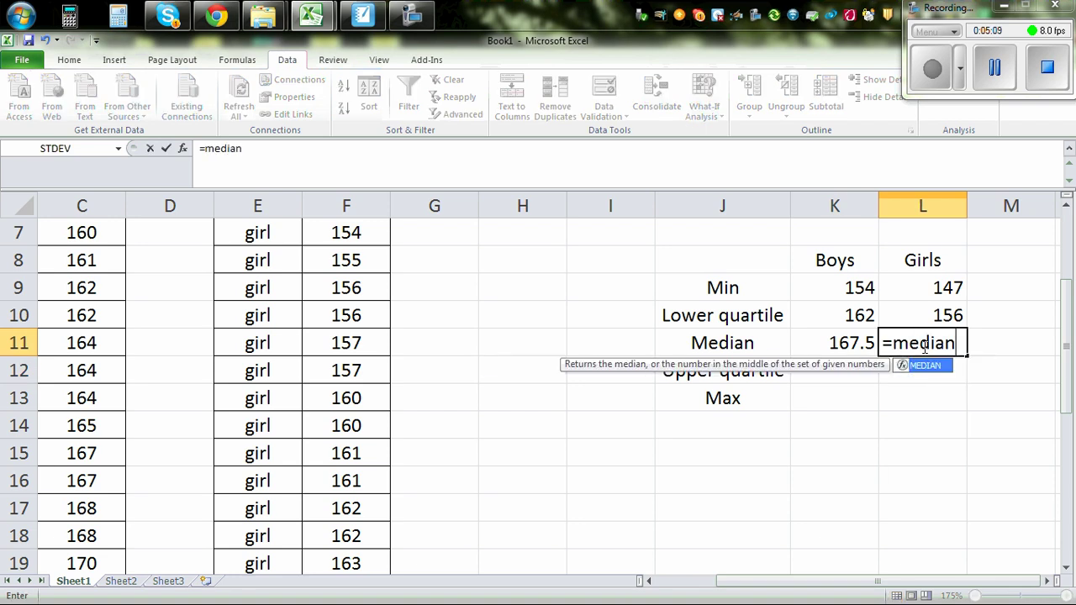
text(()
scroll(639, 349, up, 2)
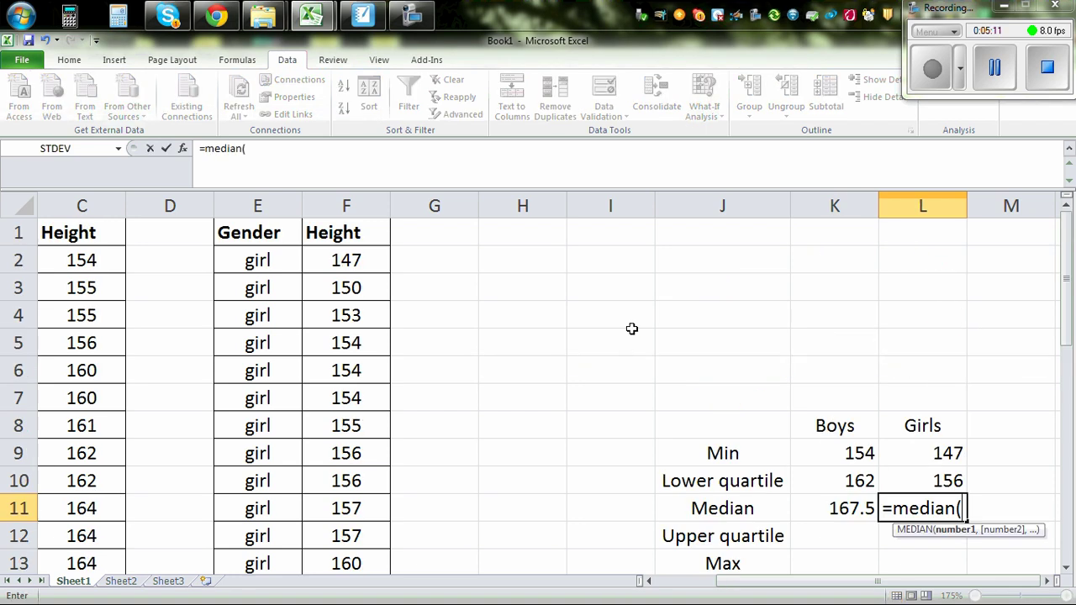
drag(363, 256, 365, 511)
scroll(826, 471, up, 5)
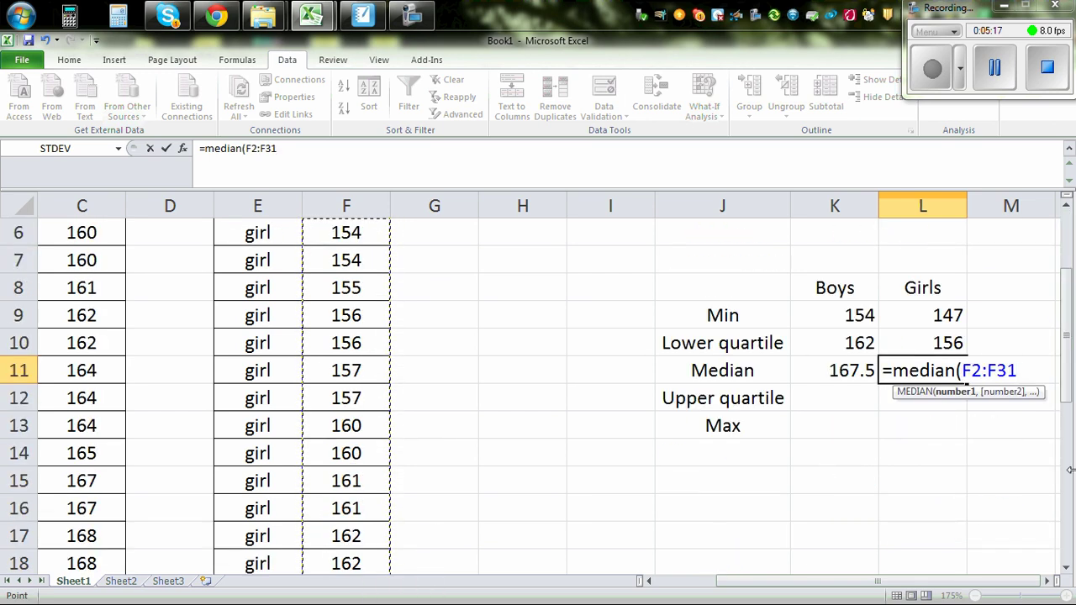
text())
key(Return)
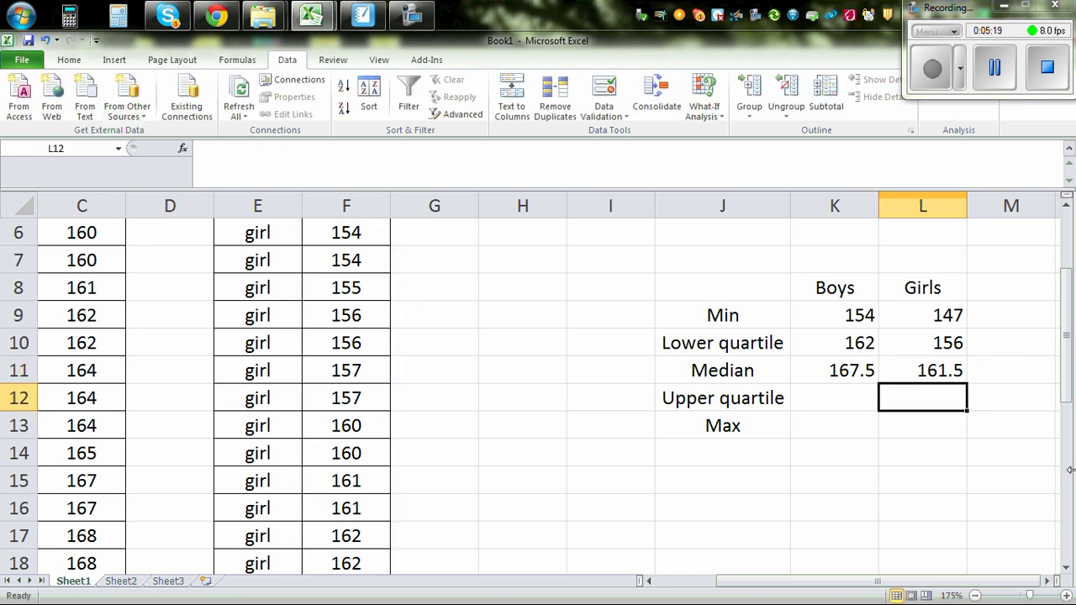
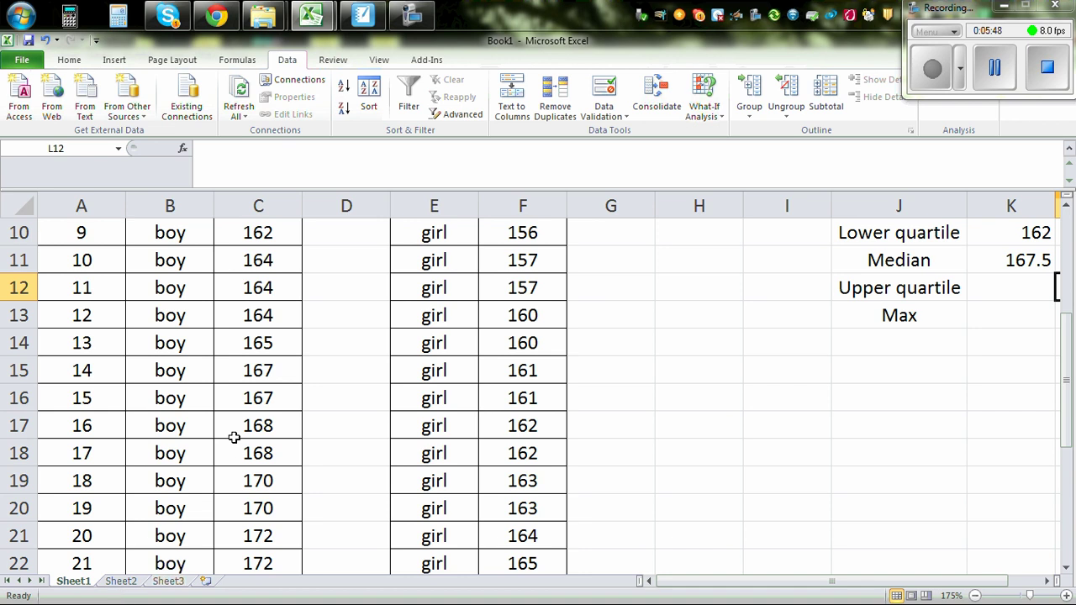
- Examine the lower half of the boys' data around the lower quartile, selecting records A2:C8 and A10:C16
scroll(107, 405, up, 1)
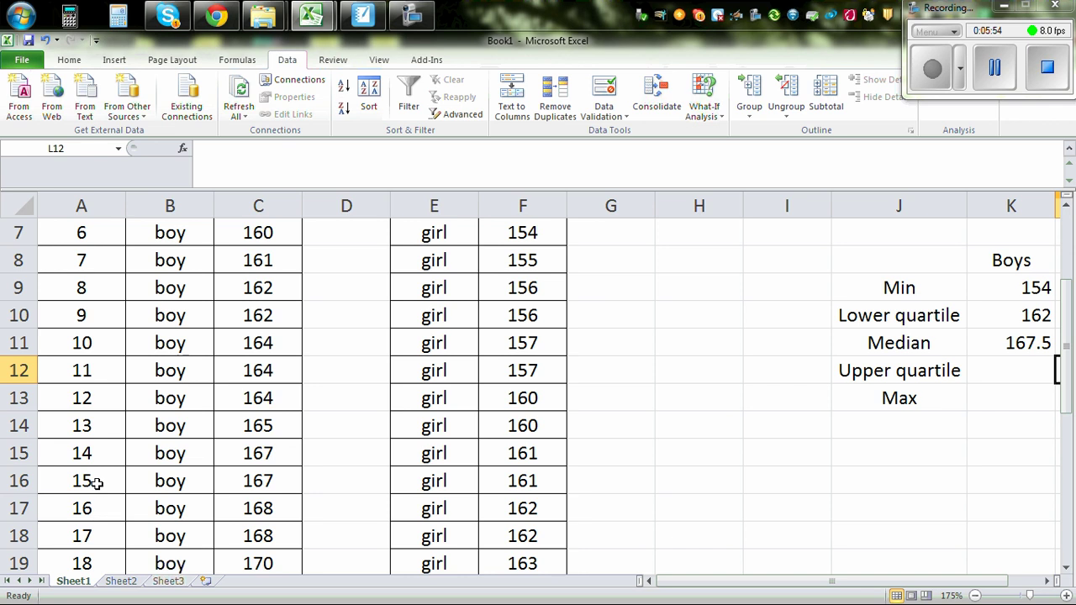
scroll(153, 342, up, 2)
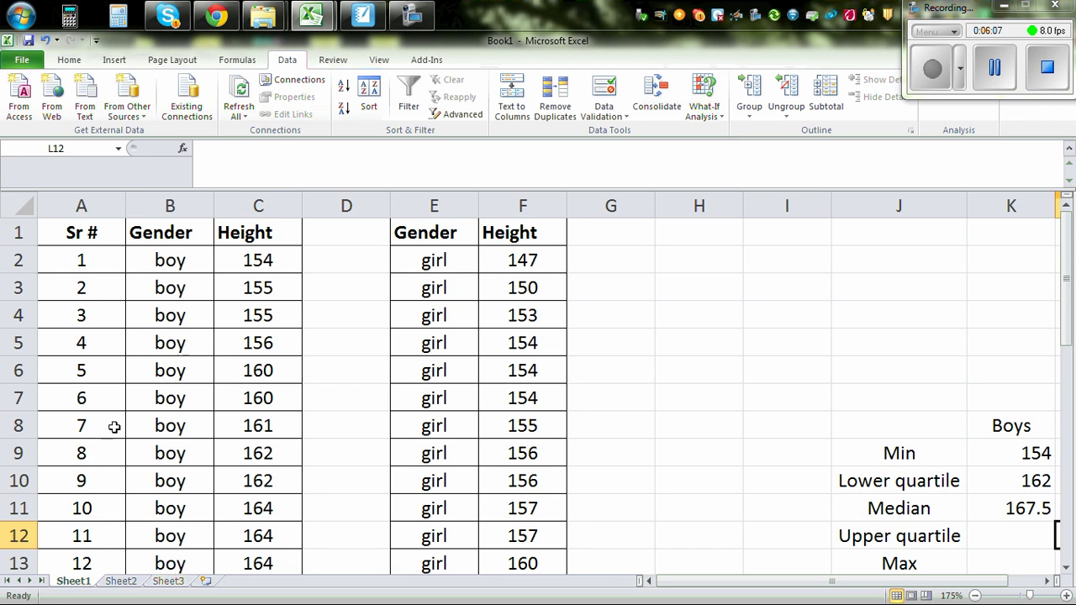
drag(70, 262, 273, 425)
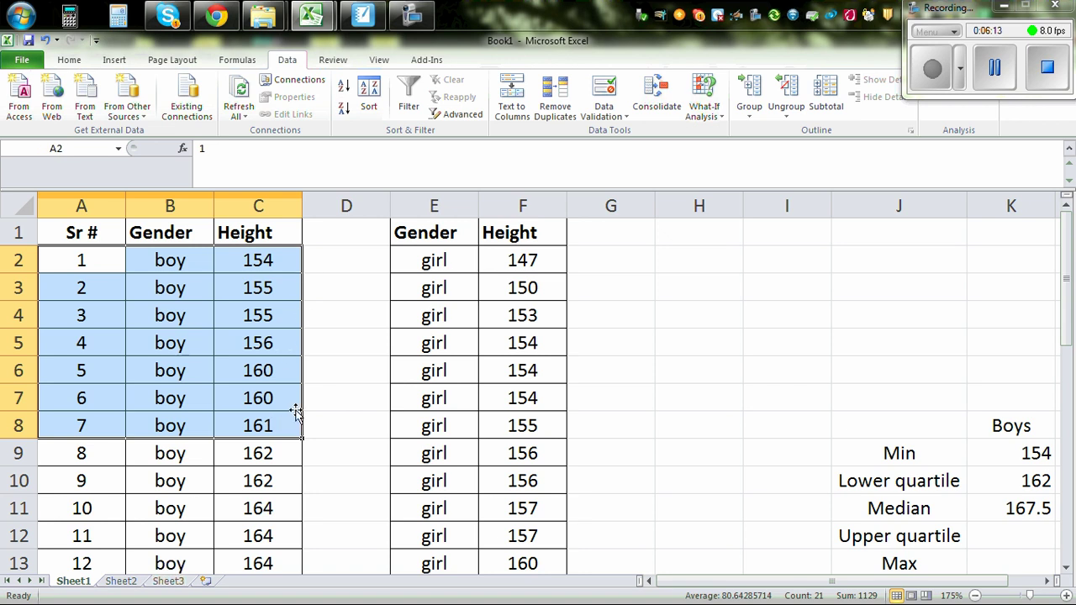
drag(96, 481, 264, 312)
scroll(331, 331, up, 3)
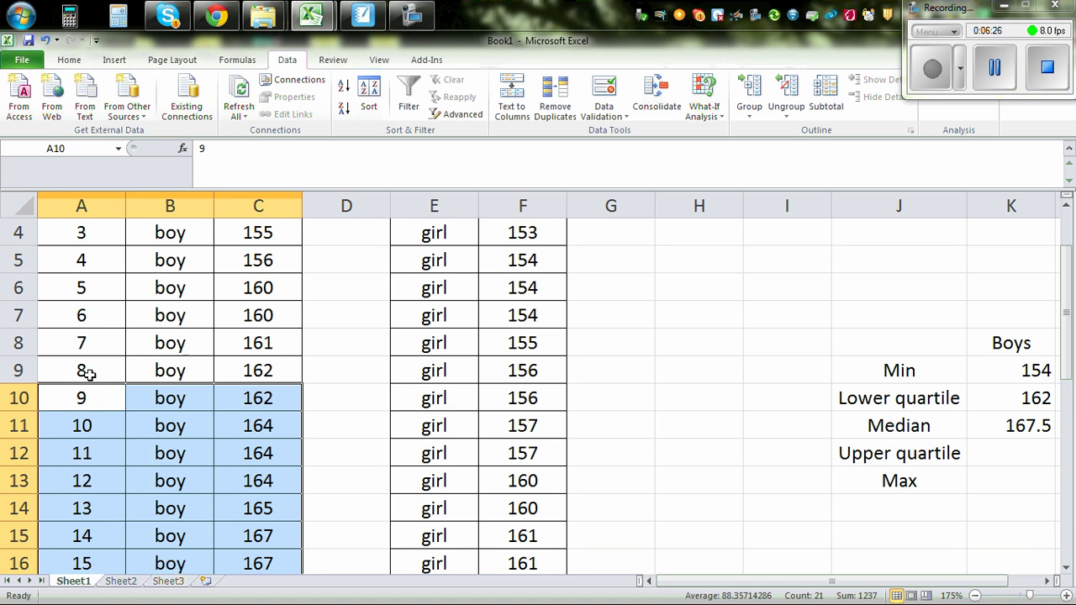
click(1046, 581)
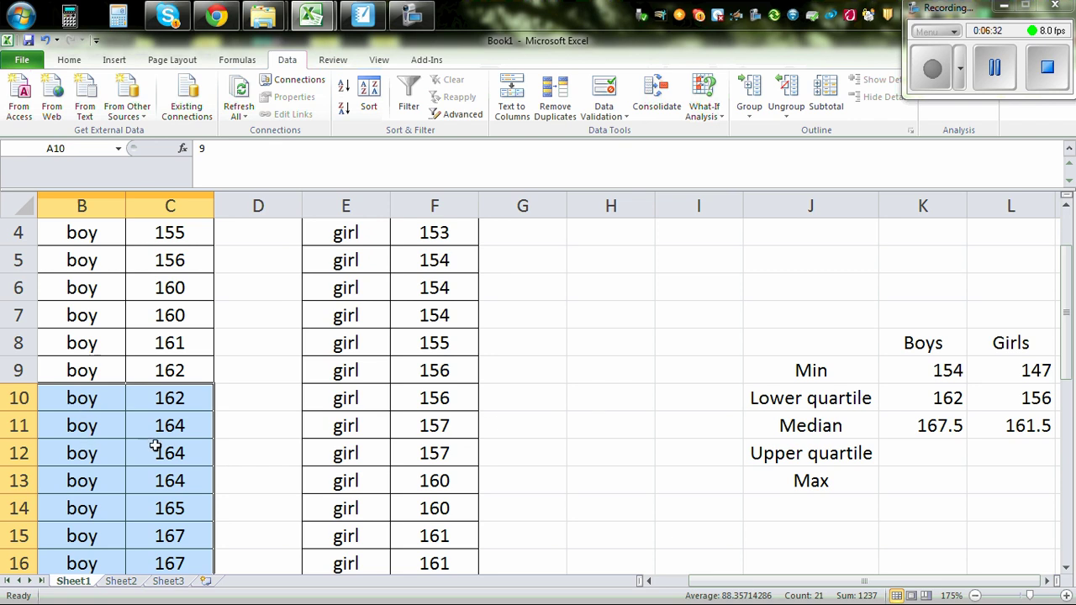
click(642, 581)
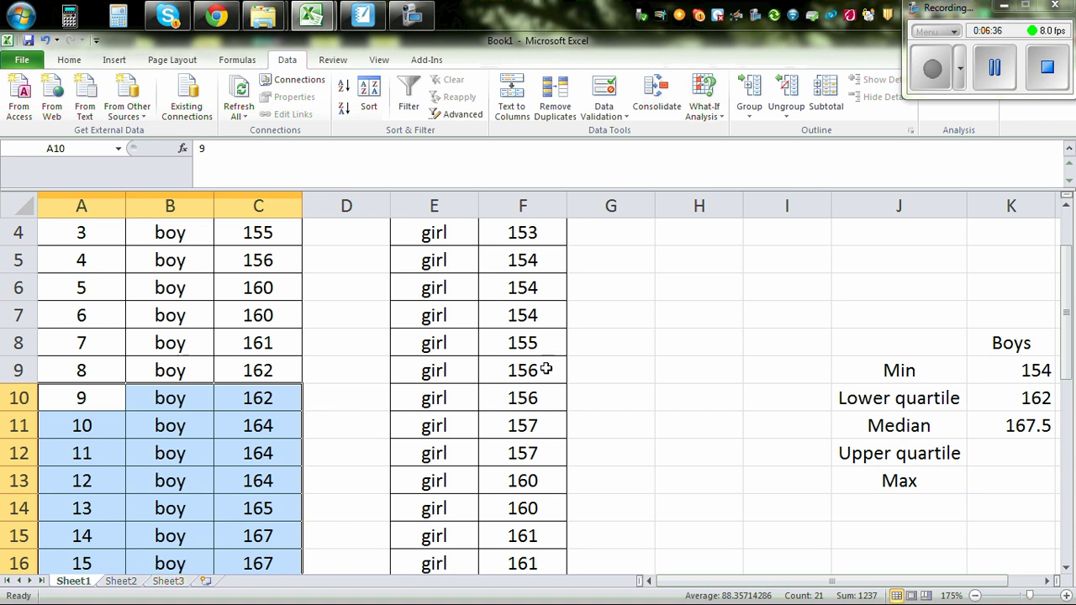
click(1051, 581)
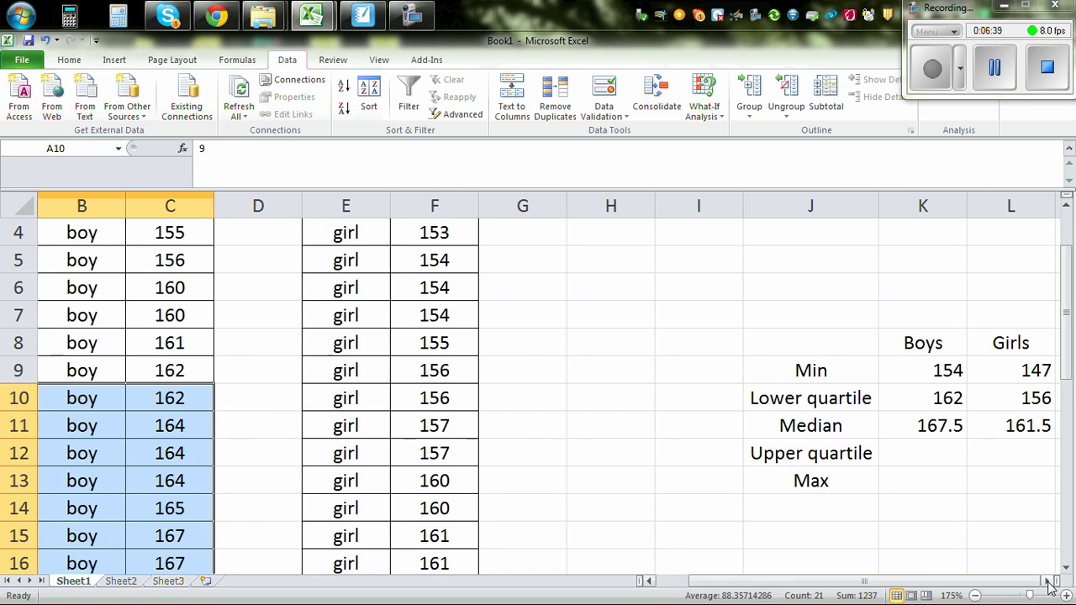
- Calculate the boys' upper quartile in K12 with the formula =quartile(C2:C31,3)
click(919, 452)
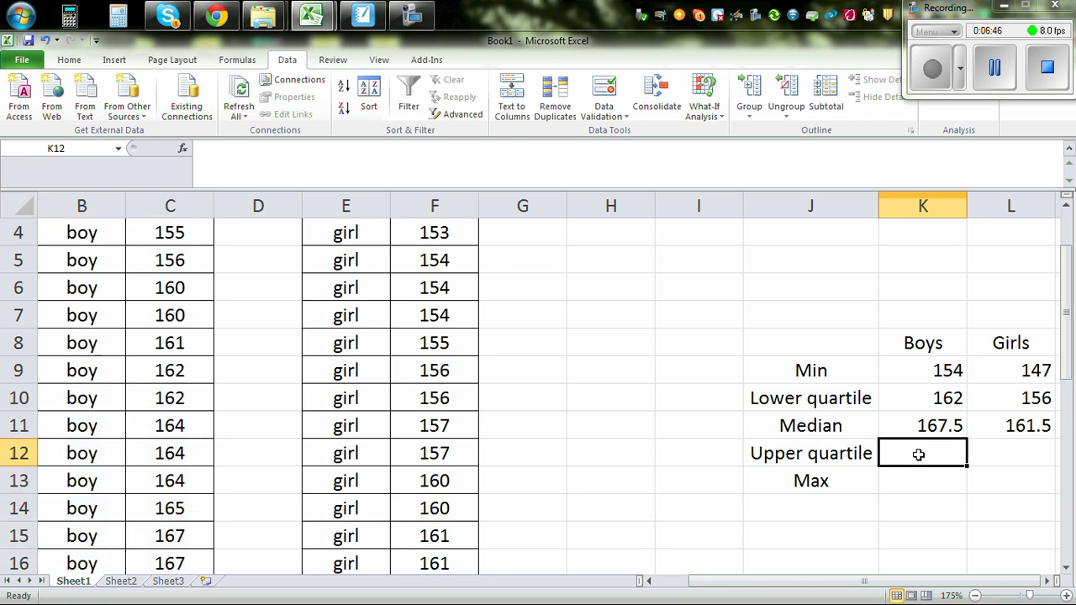
text(=quart)
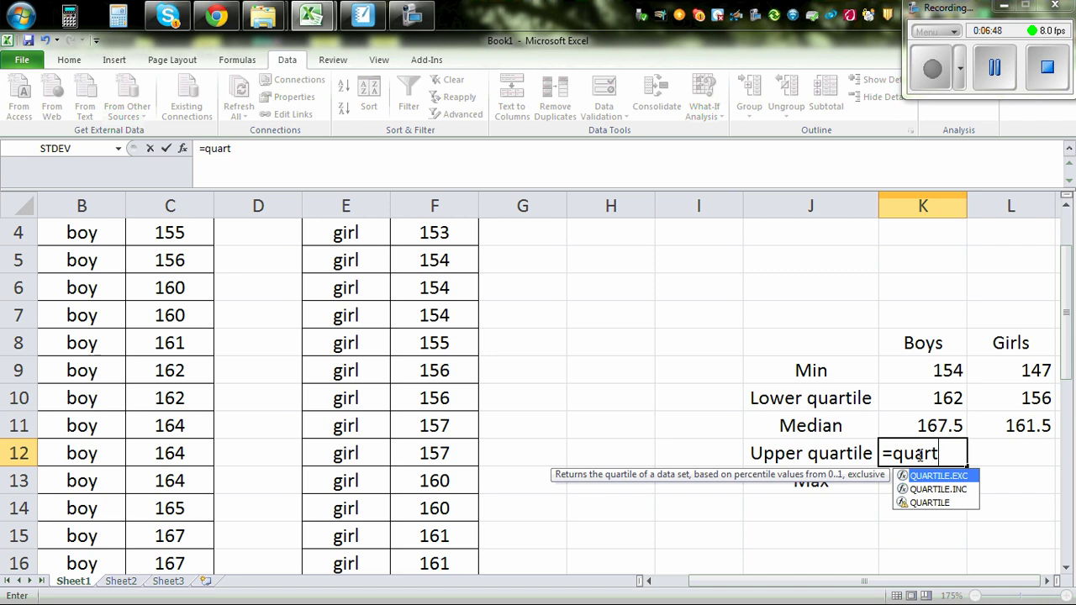
text(ile()
scroll(675, 488, up, 1)
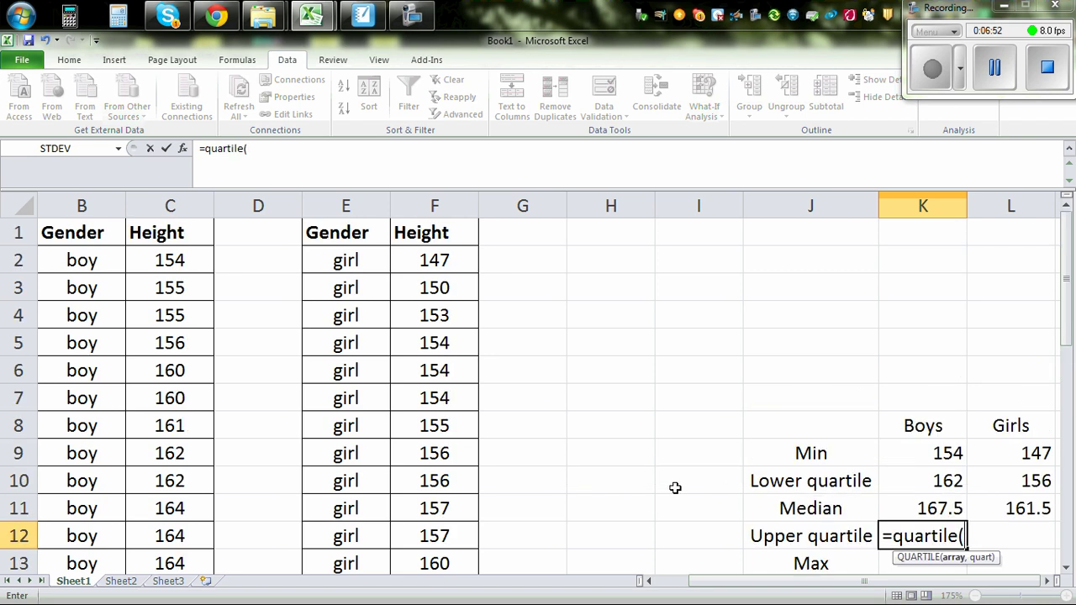
click(171, 261)
drag(172, 262, 170, 510)
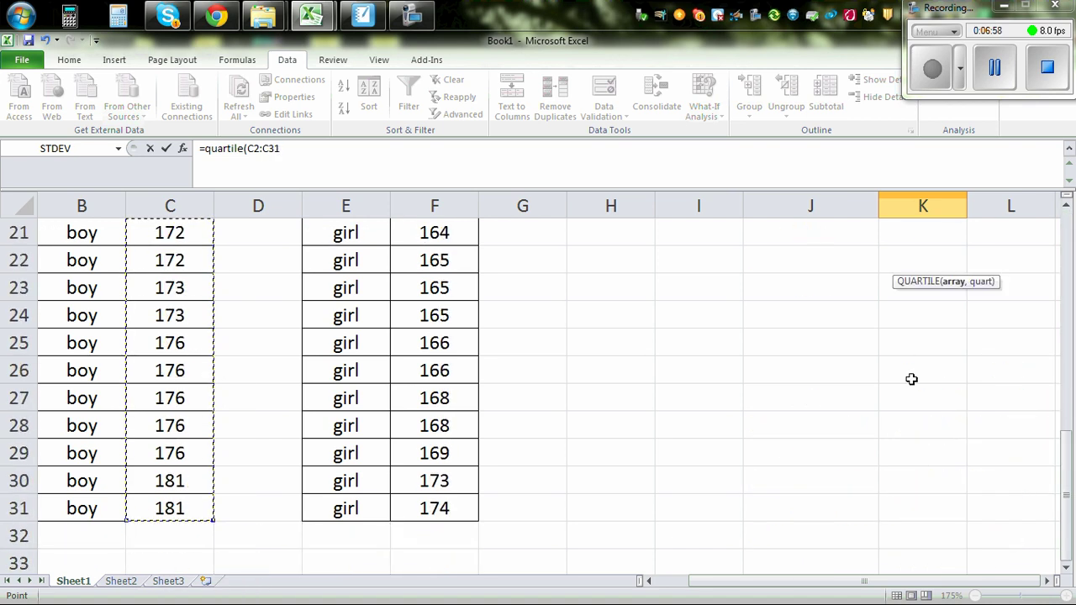
scroll(908, 378, up, 5)
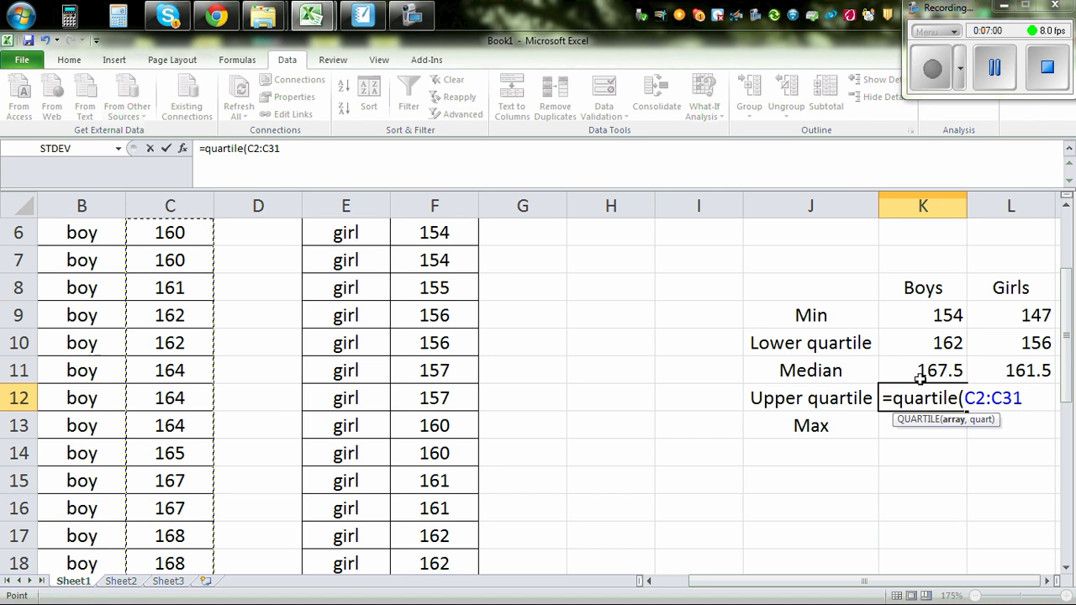
text(,3)
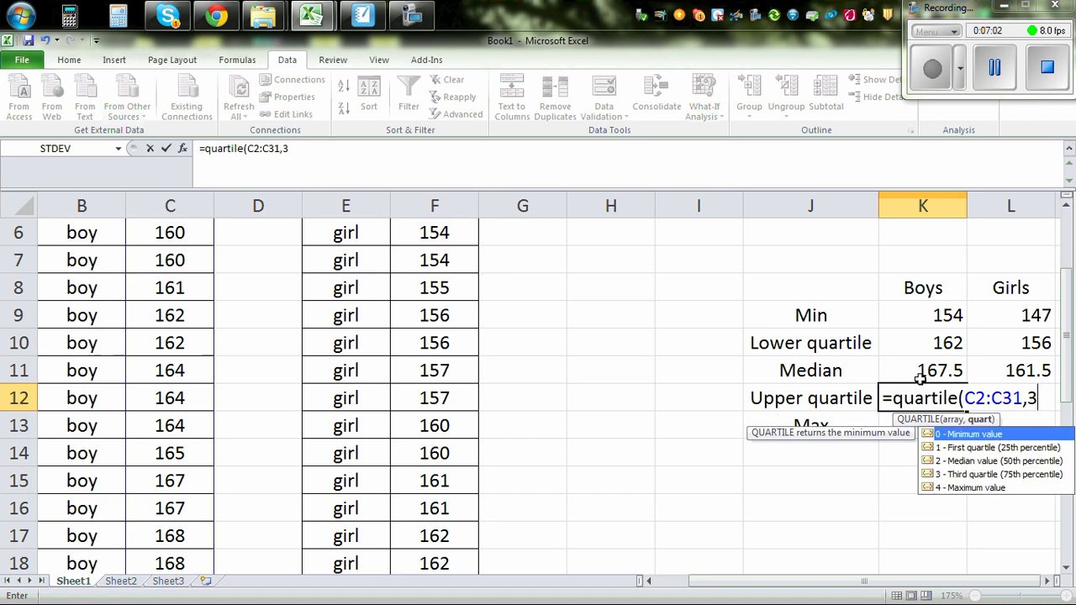
text())
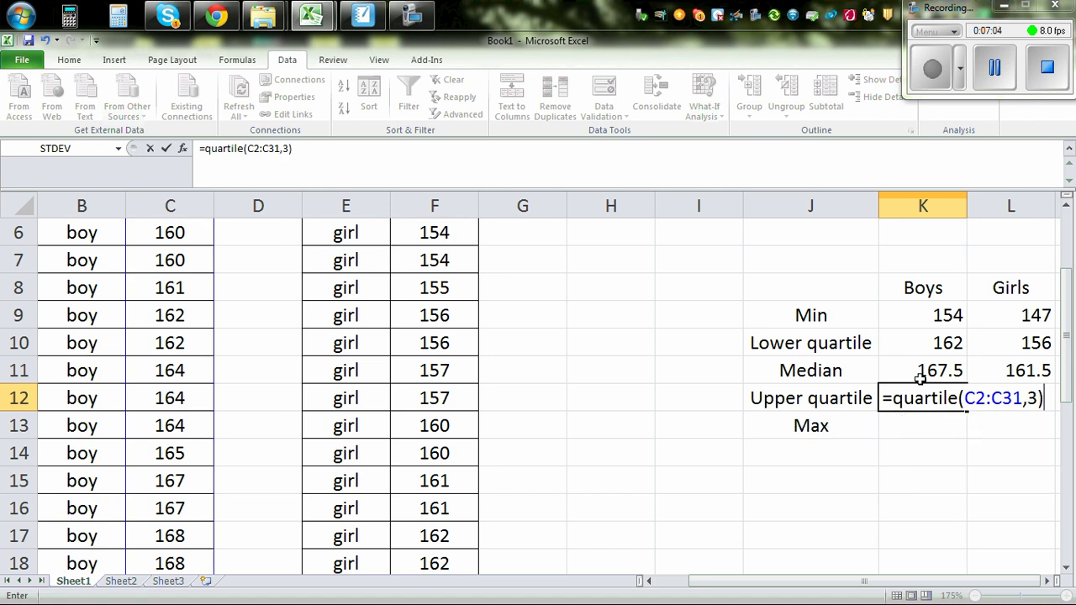
key(Return)
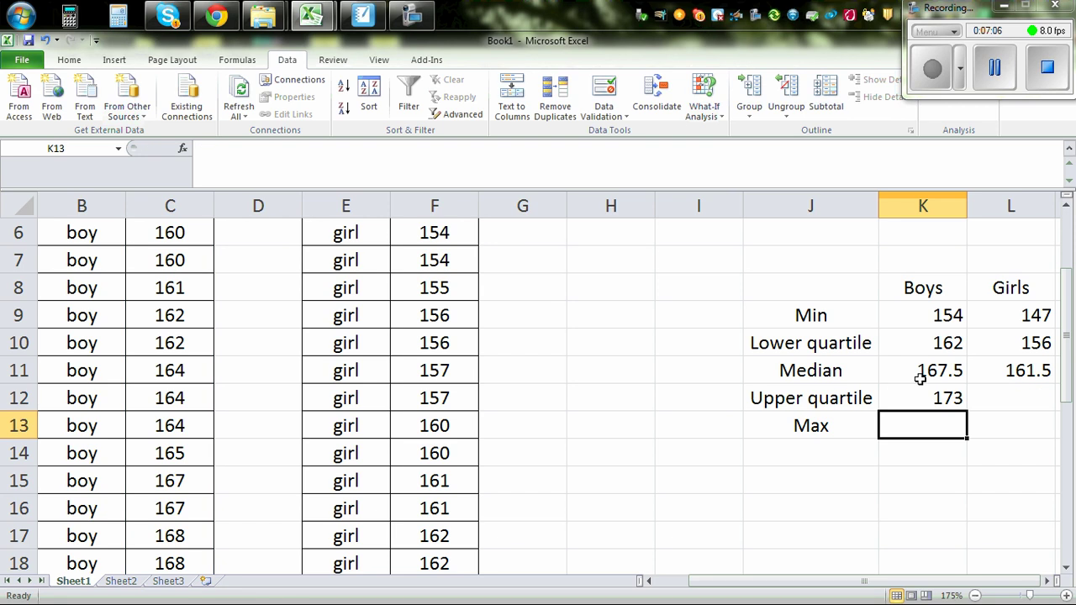
- Check the boys' upper quartile against the sorted heights, stepping through column C from C16 down to C23
scroll(562, 469, down, 1)
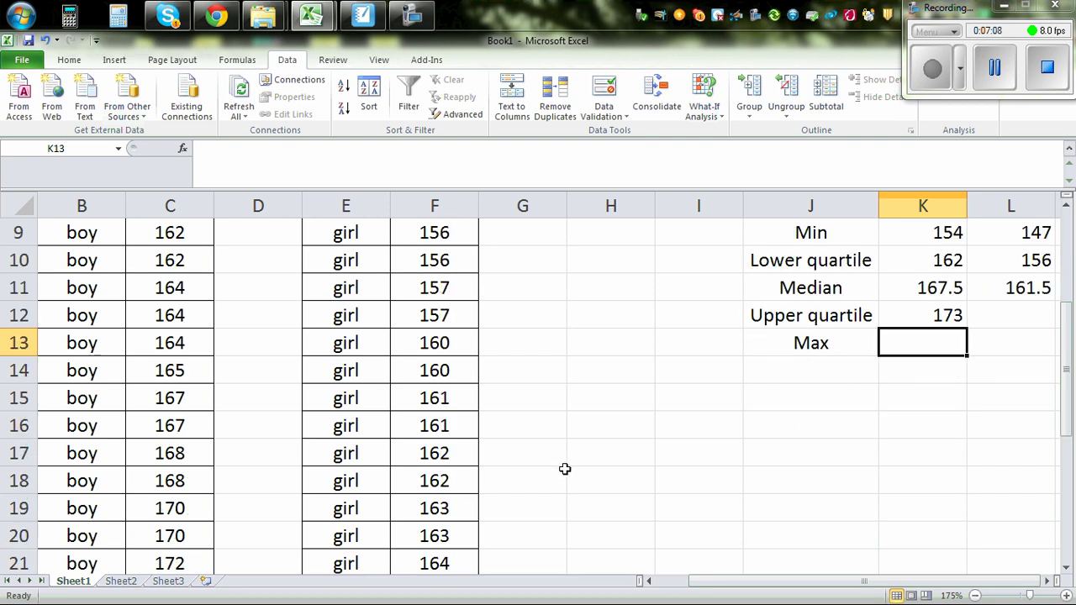
scroll(567, 470, down, 1)
scroll(368, 431, up, 4)
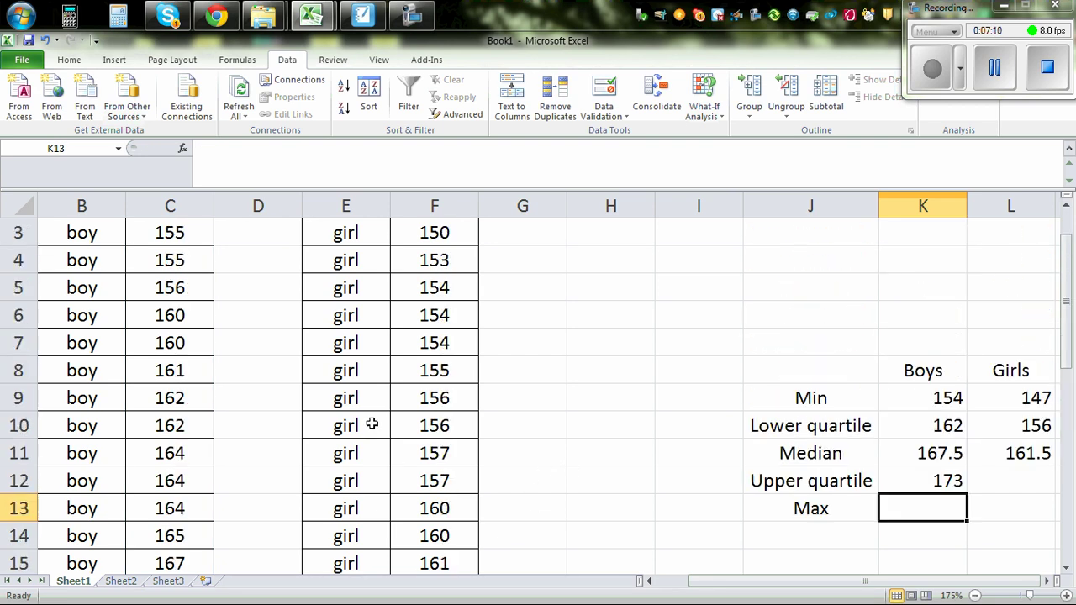
scroll(370, 426, down, 4)
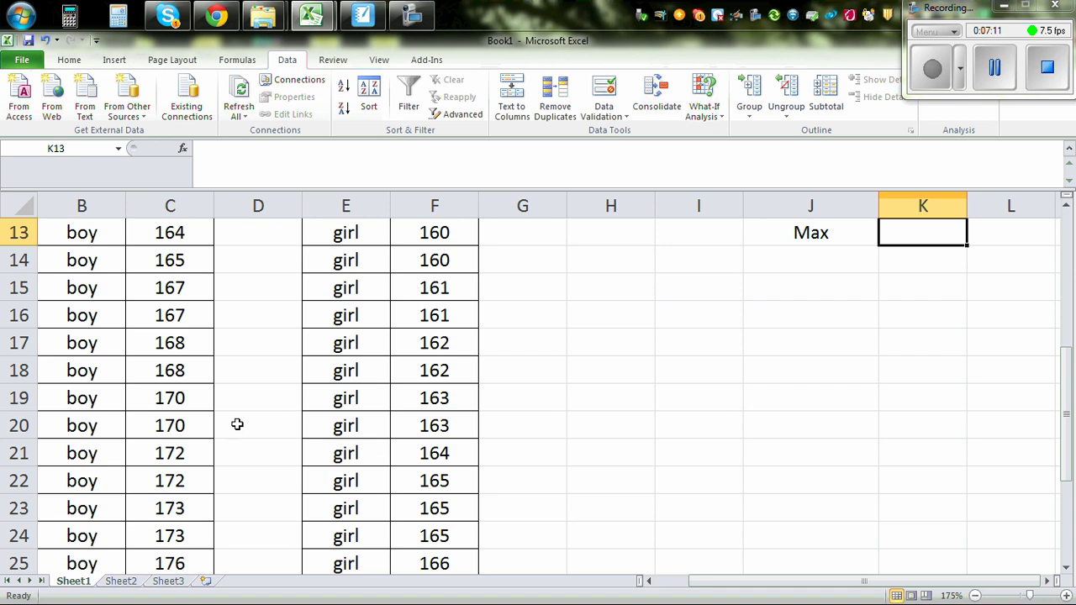
scroll(237, 424, up, 3)
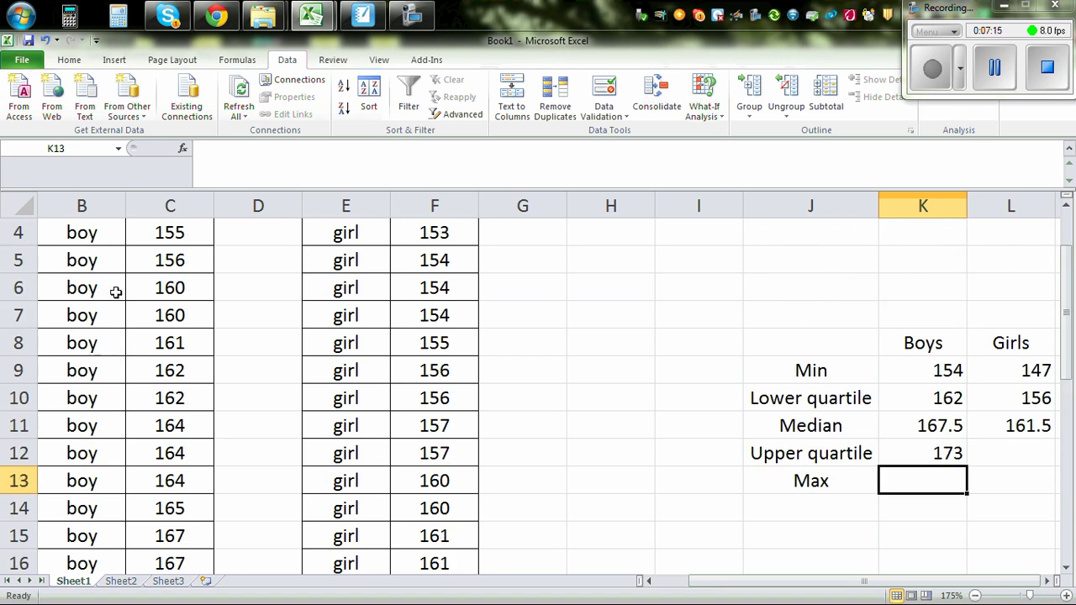
scroll(285, 368, down, 2)
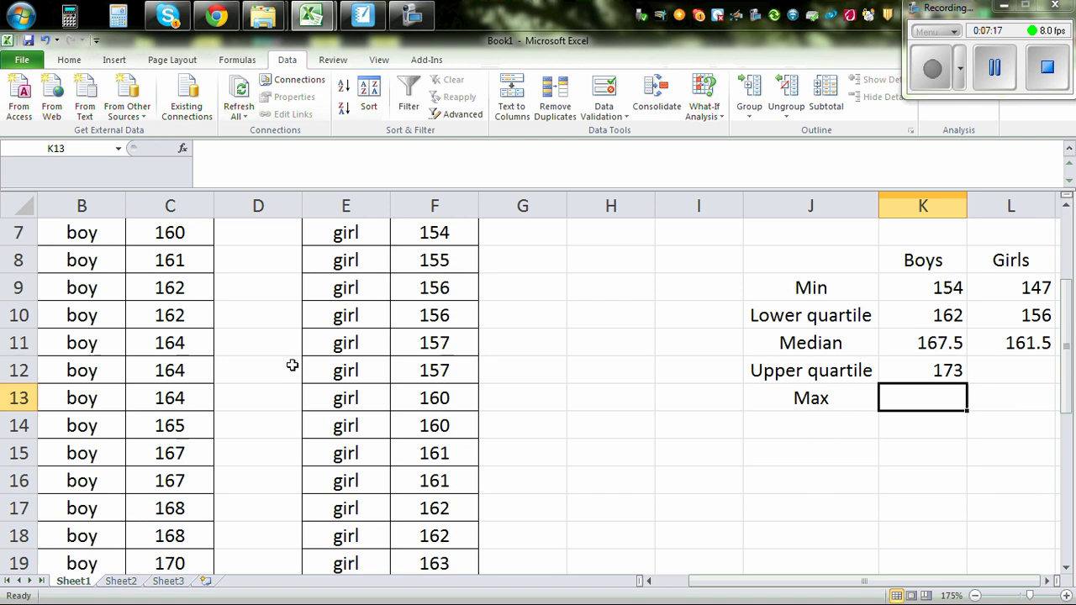
scroll(288, 370, up, 1)
click(174, 481)
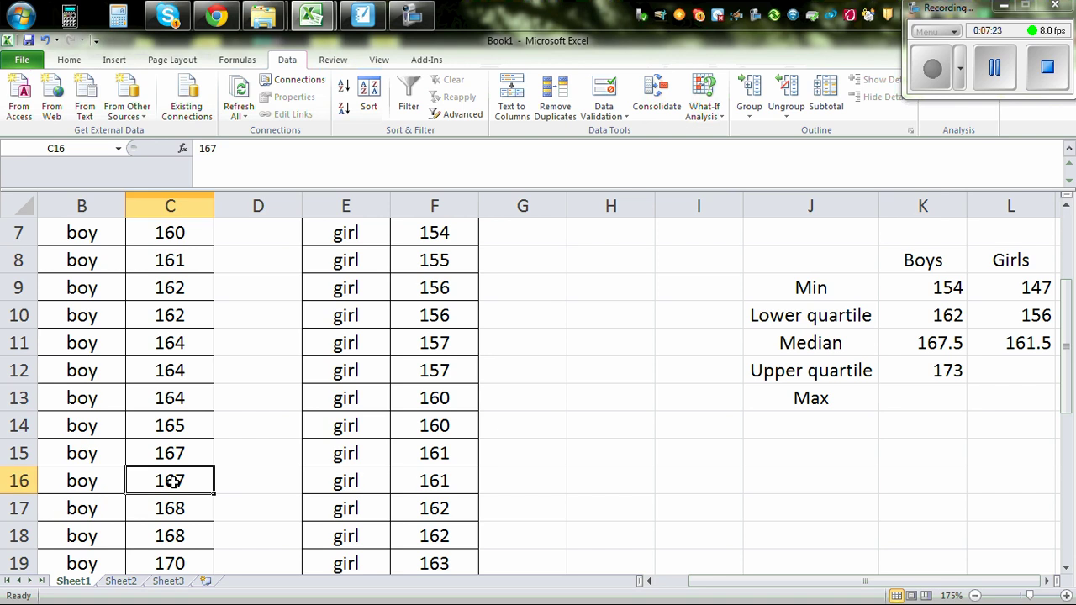
key(Down)
key(Down)
key(Down)
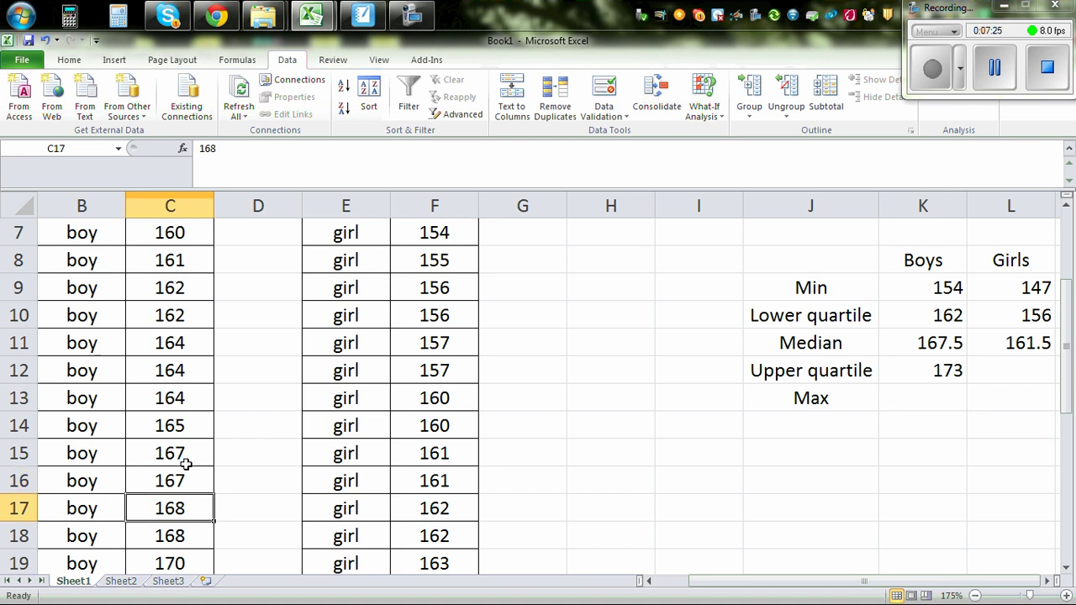
key(Down)
key(Down)
key(Down)
key(Down)
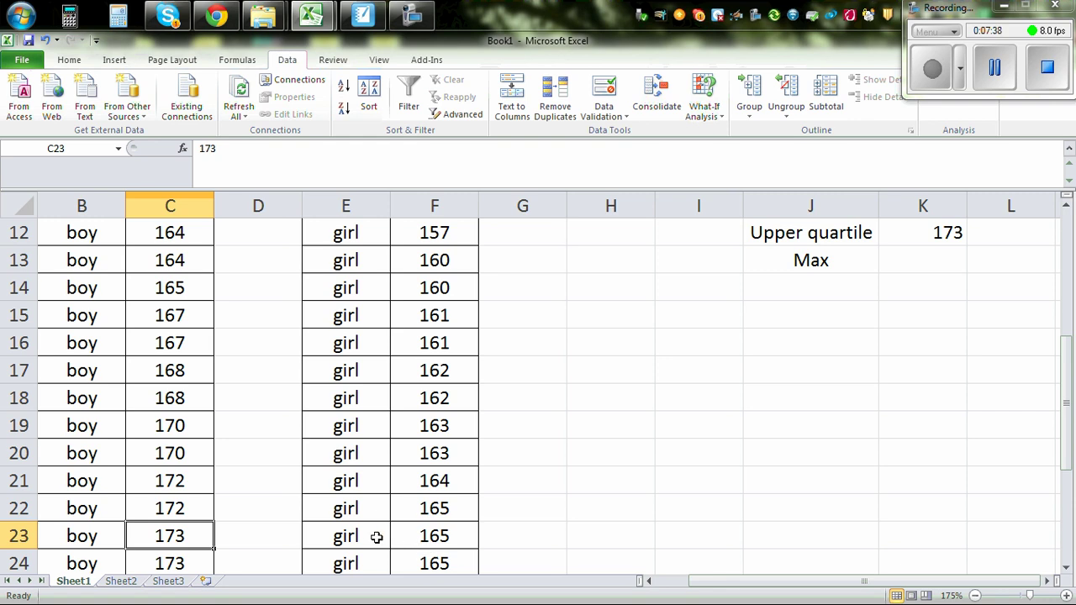
scroll(794, 494, up, 3)
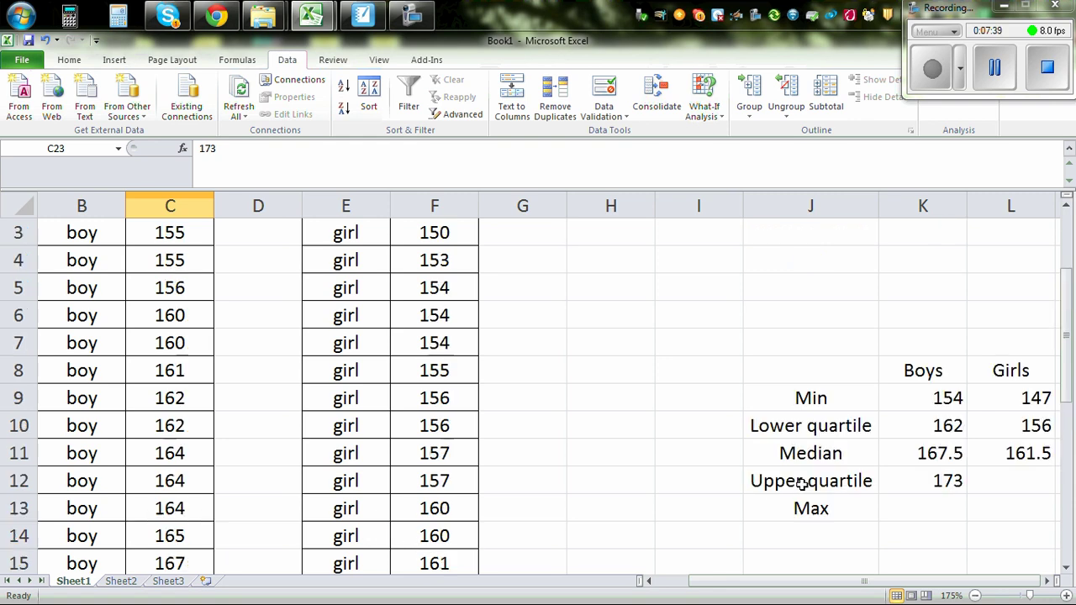
- Calculate the girls' upper quartile in L12 with the formula =quartile(F2:F31,3)
click(1014, 479)
text(=)
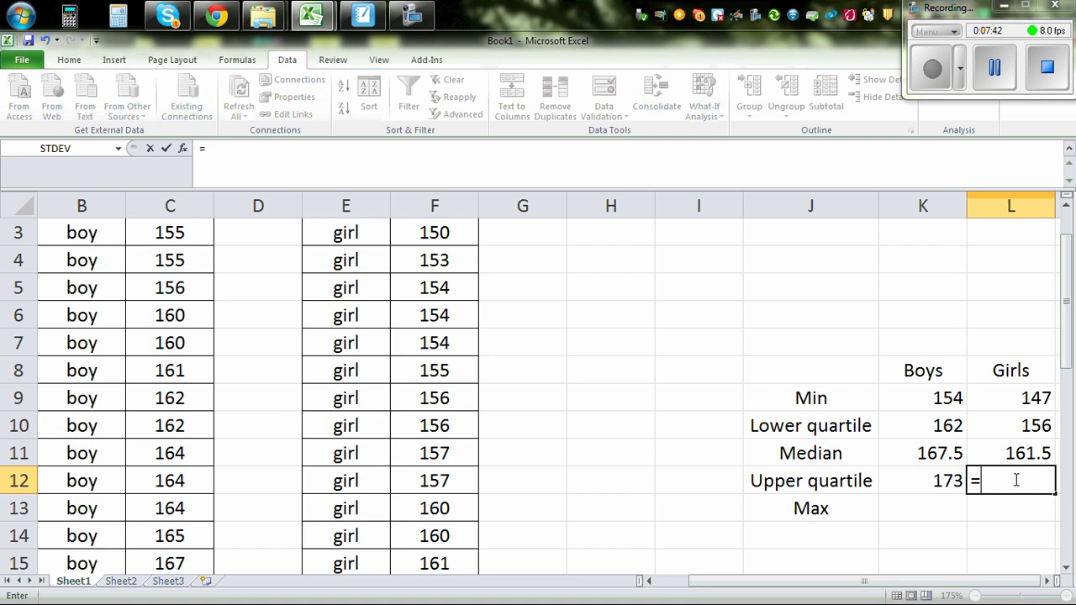
text(quarti)
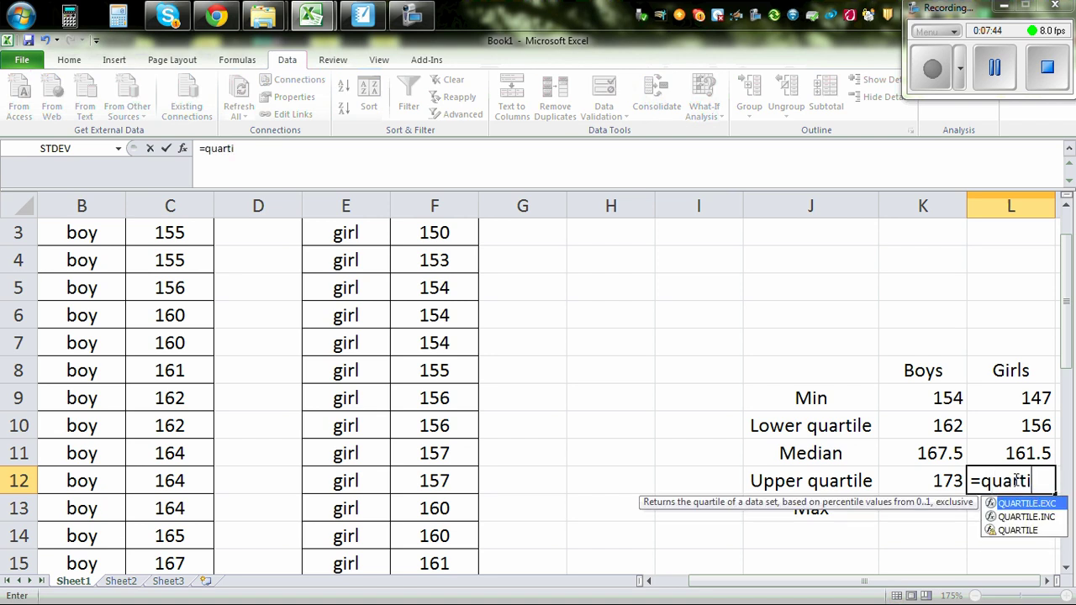
text(le()
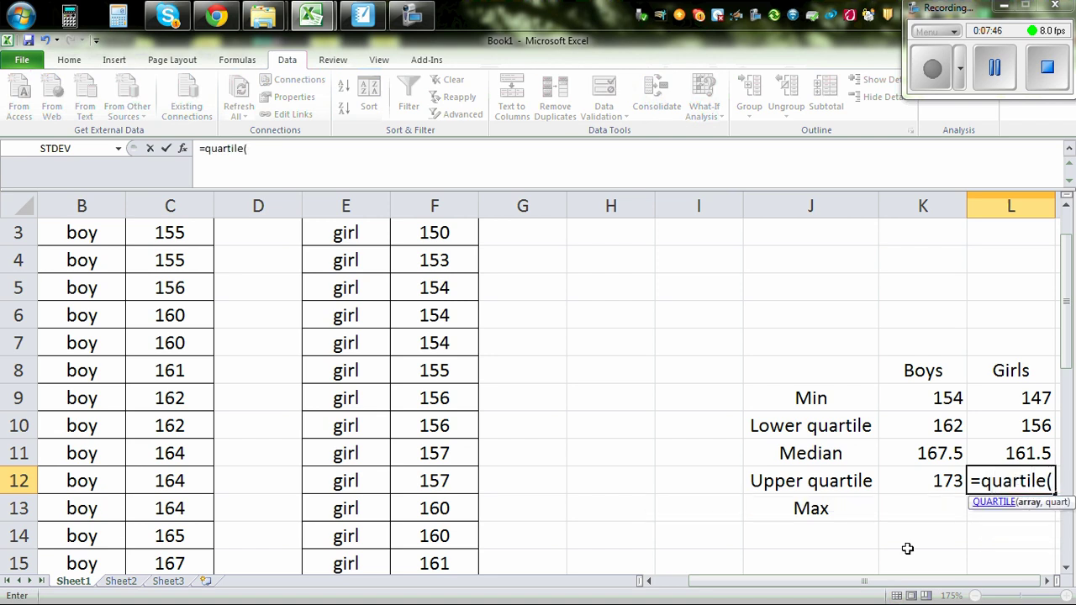
scroll(506, 415, up, 1)
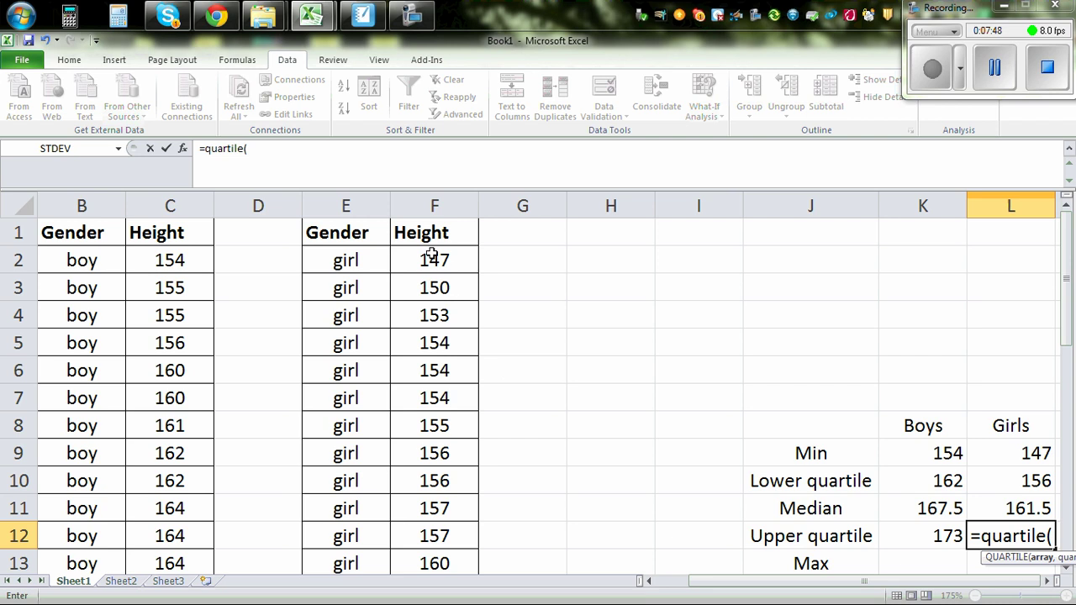
drag(432, 252, 457, 535)
scroll(927, 493, up, 4)
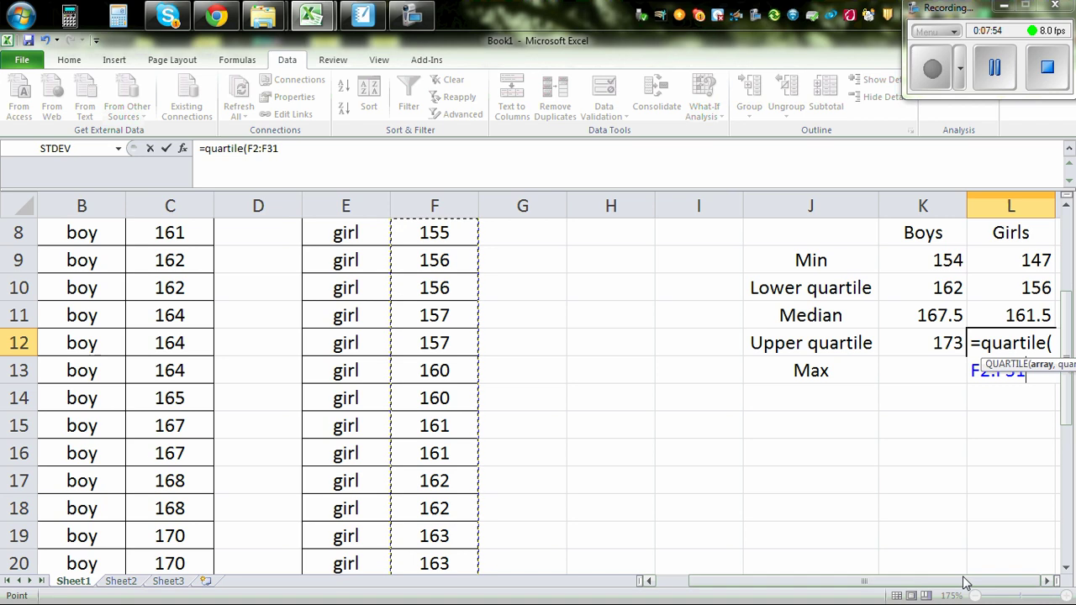
text(,)
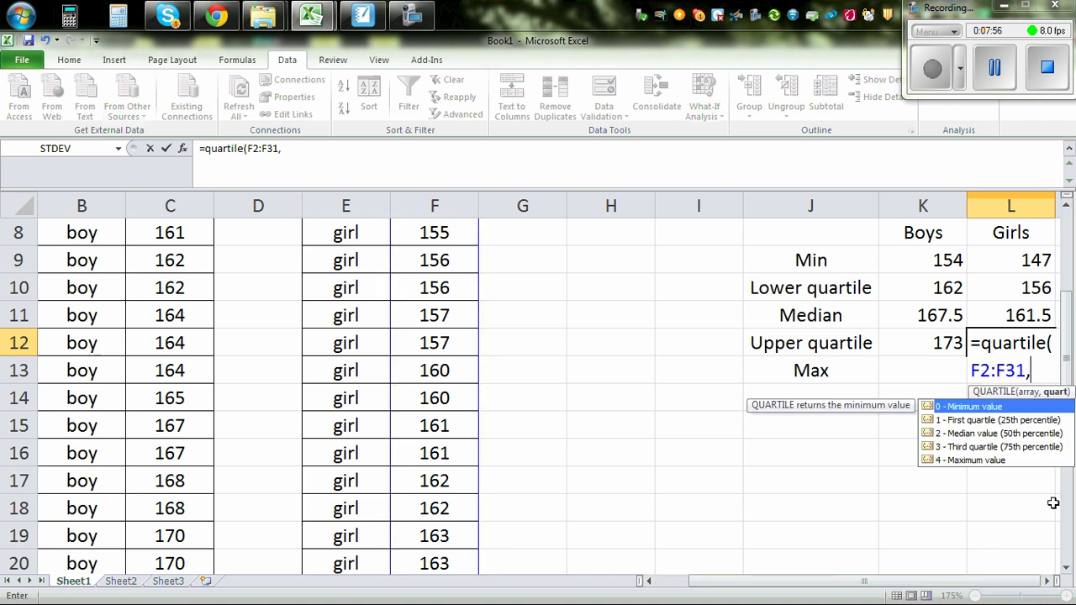
text(3))
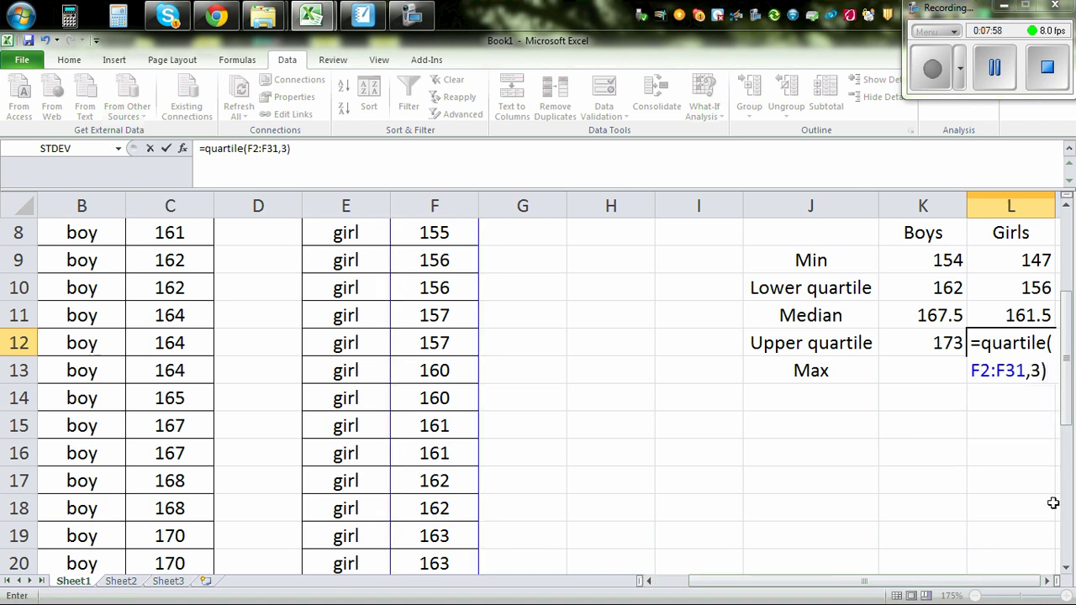
key(Return)
- Calculate the boys' maximum height in K13 with the formula =max(C2:C31)
scroll(809, 523, down, 1)
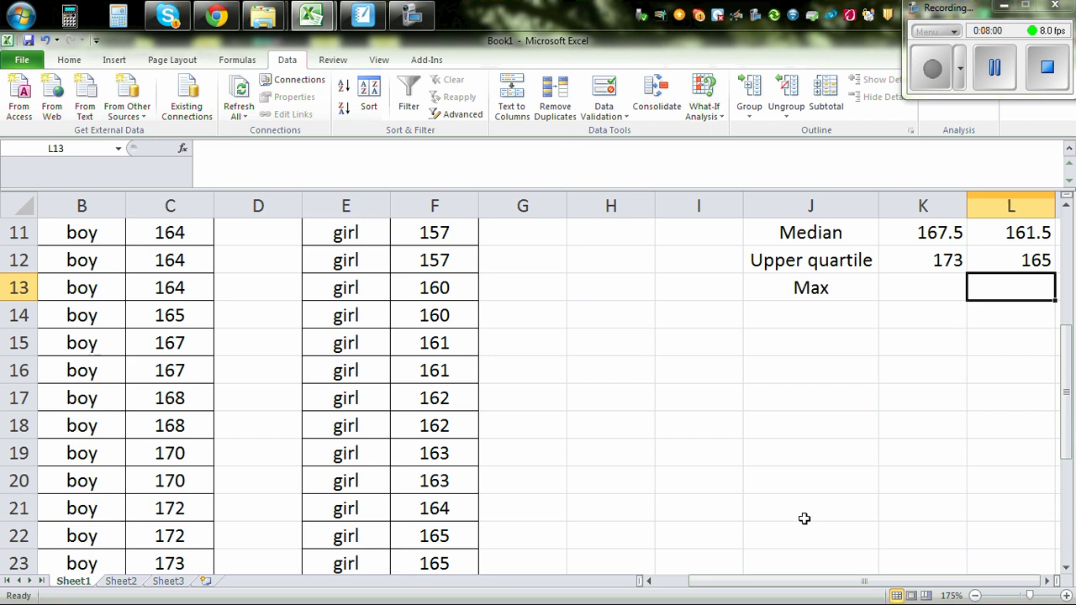
click(931, 295)
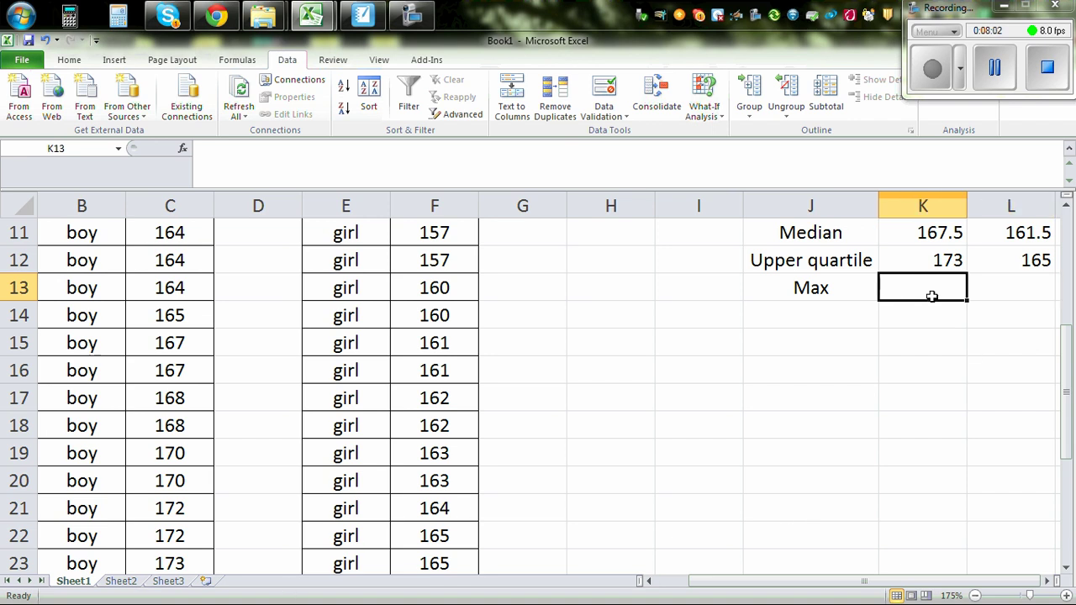
text(=ma)
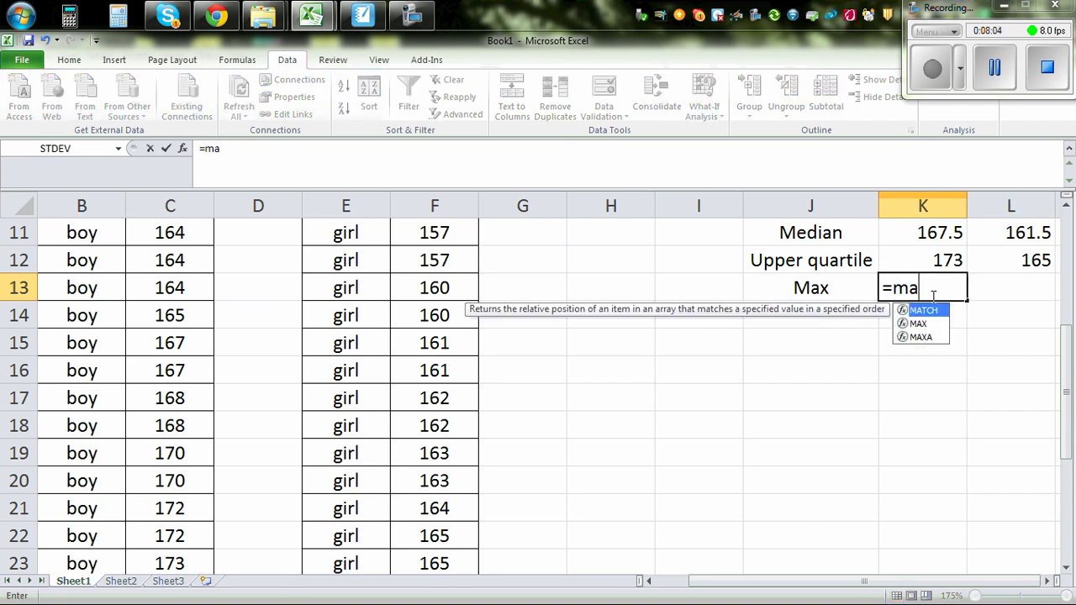
text(x()
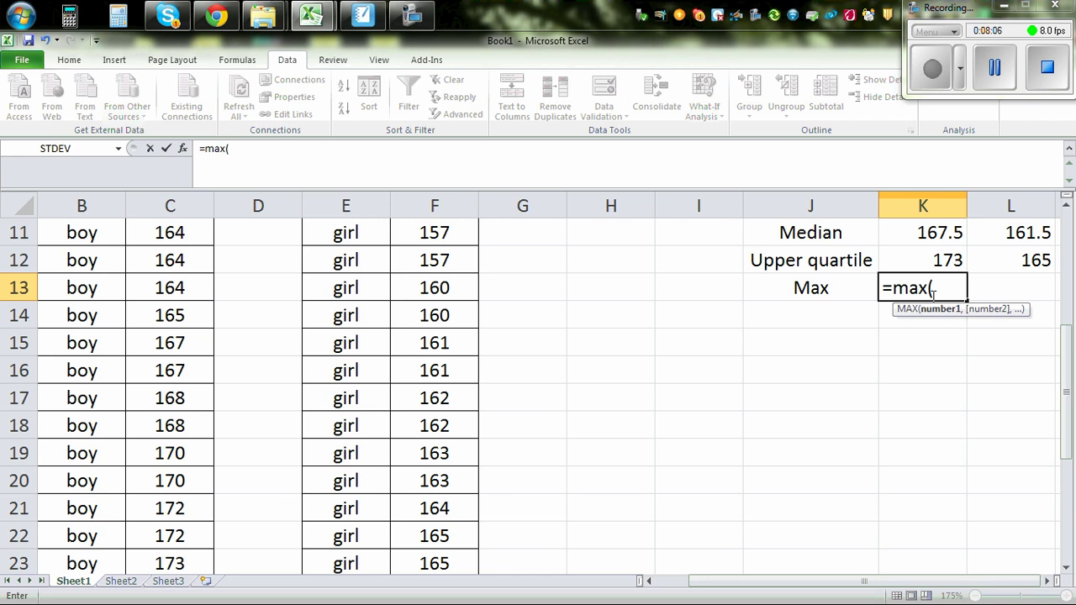
scroll(933, 294, up, 4)
drag(172, 262, 192, 516)
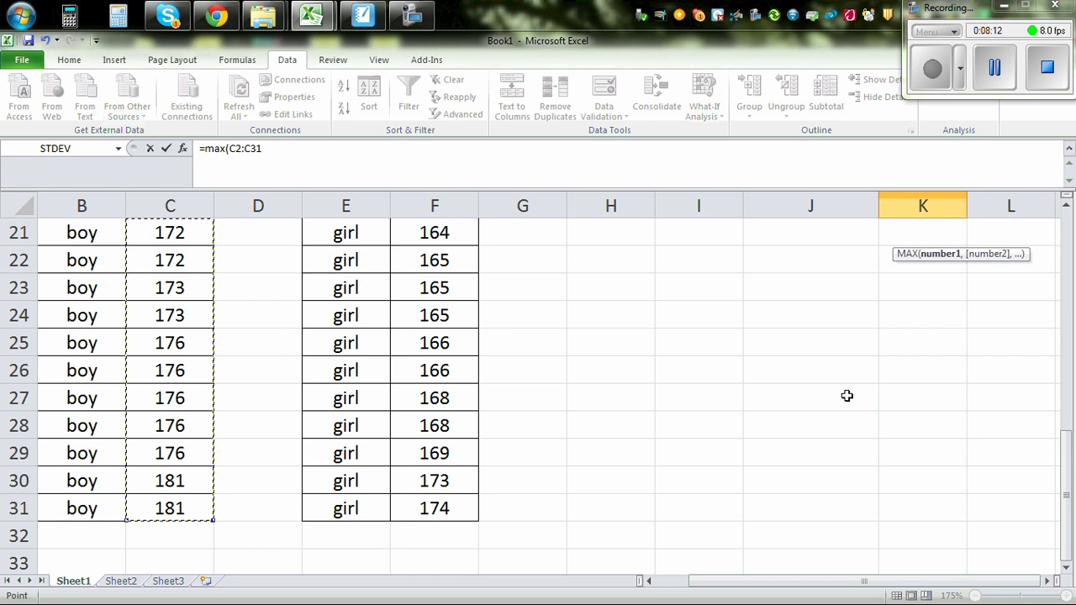
scroll(860, 372, up, 4)
text())
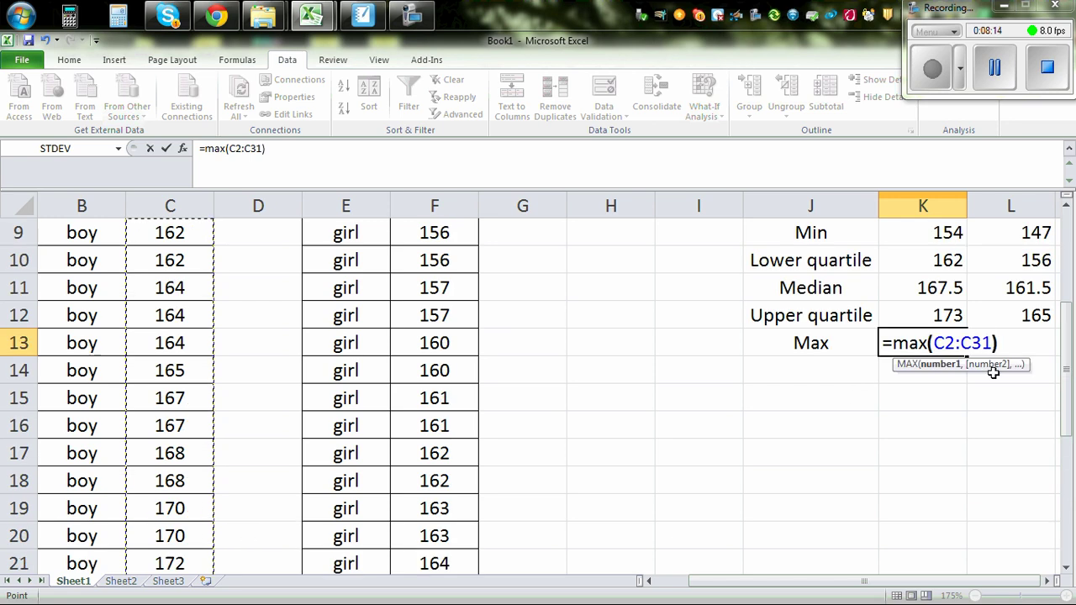
key(Return)
- Calculate the girls' maximum height in L13 with the formula =max(F2:F31)
scroll(857, 420, down, 5)
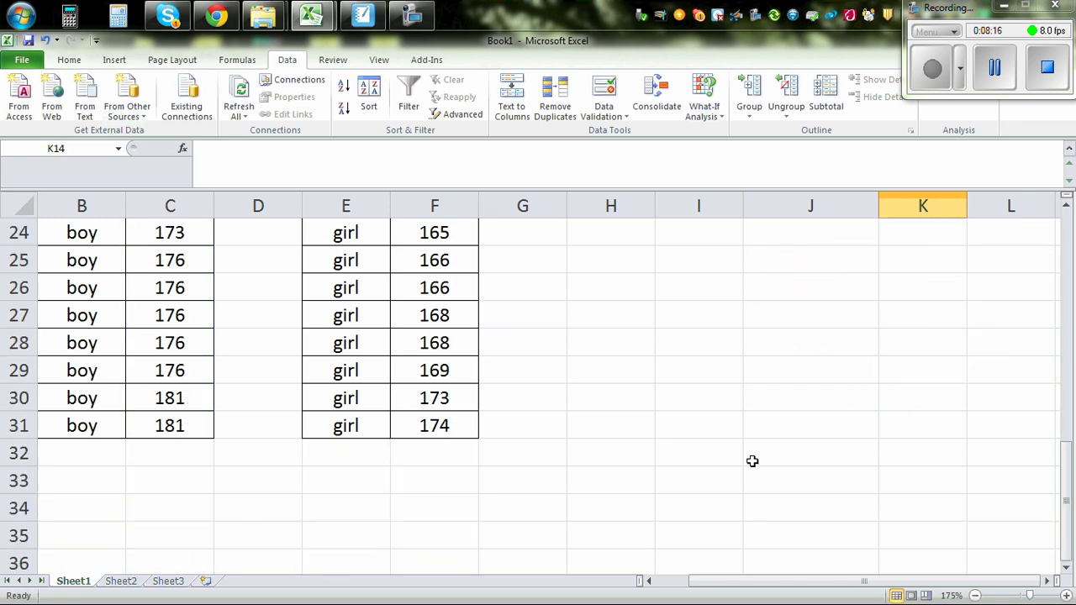
scroll(521, 479, down, 1)
scroll(437, 466, up, 1)
scroll(586, 434, up, 7)
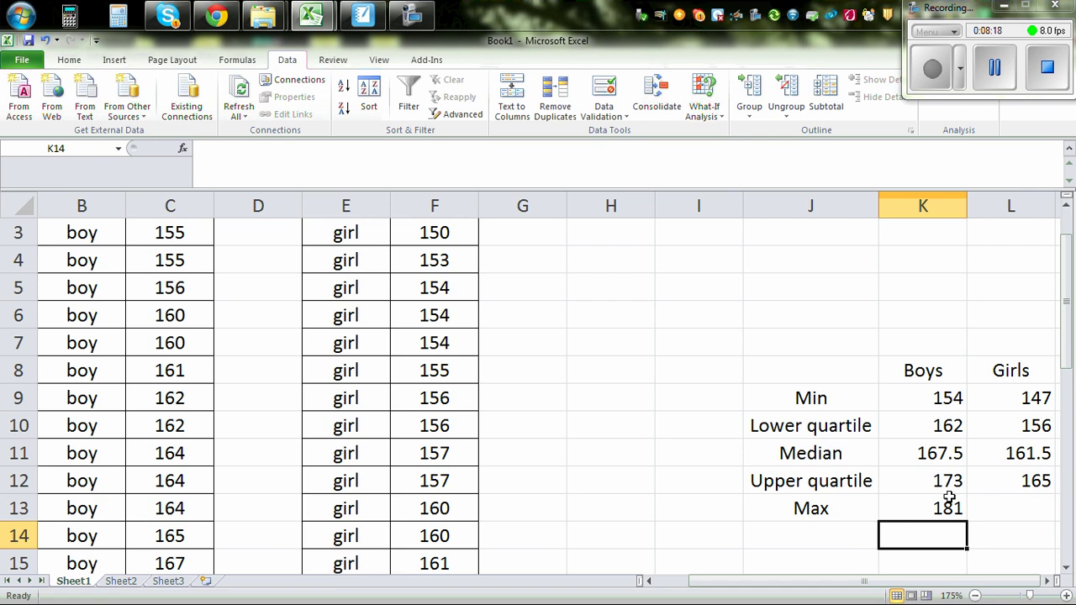
scroll(985, 521, down, 6)
scroll(960, 526, up, 5)
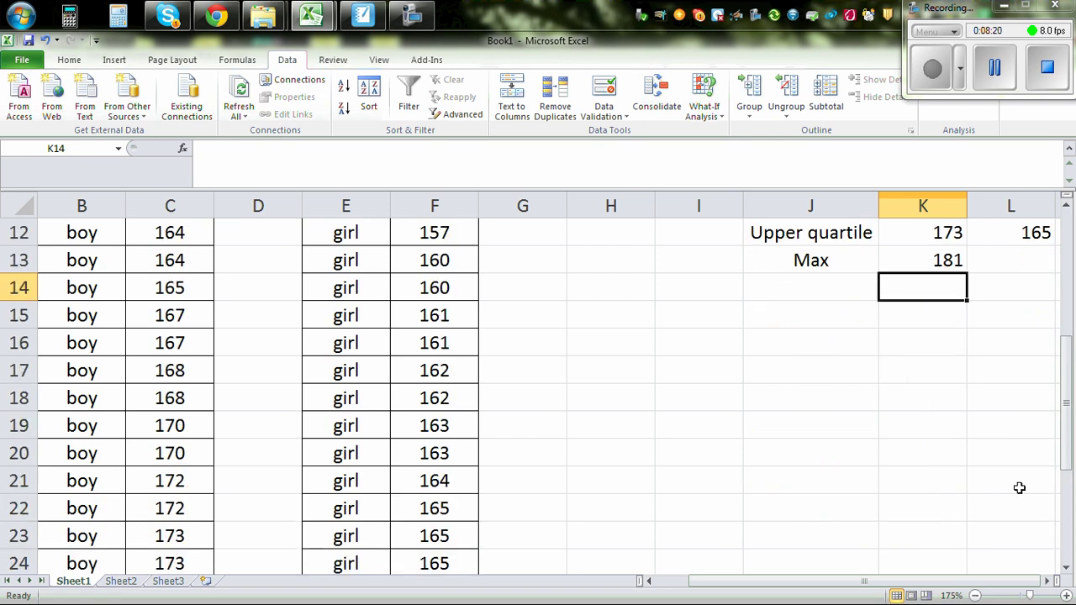
click(1004, 429)
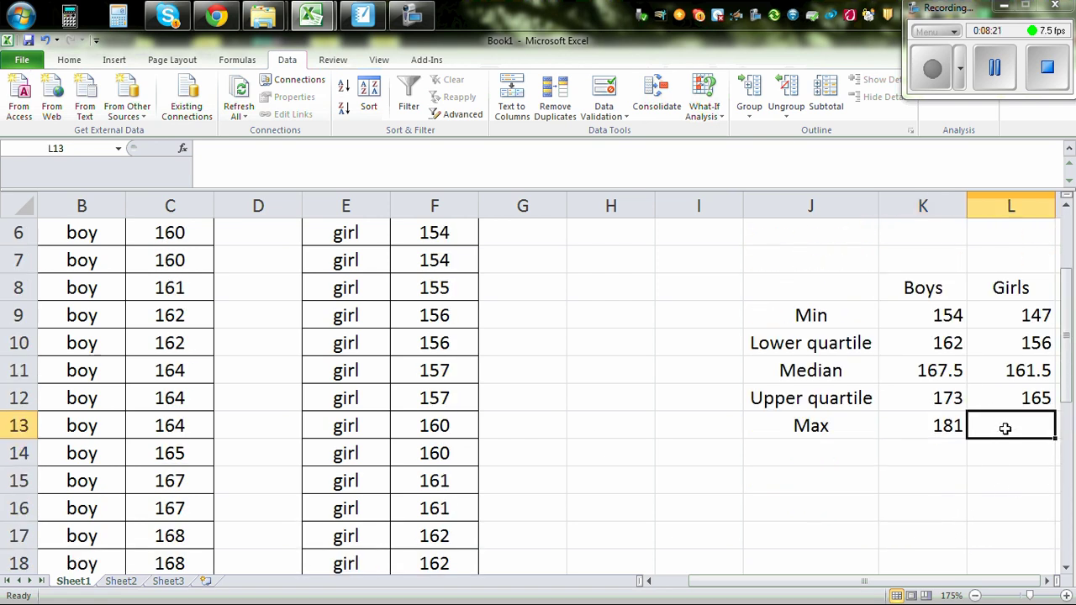
text(=max()
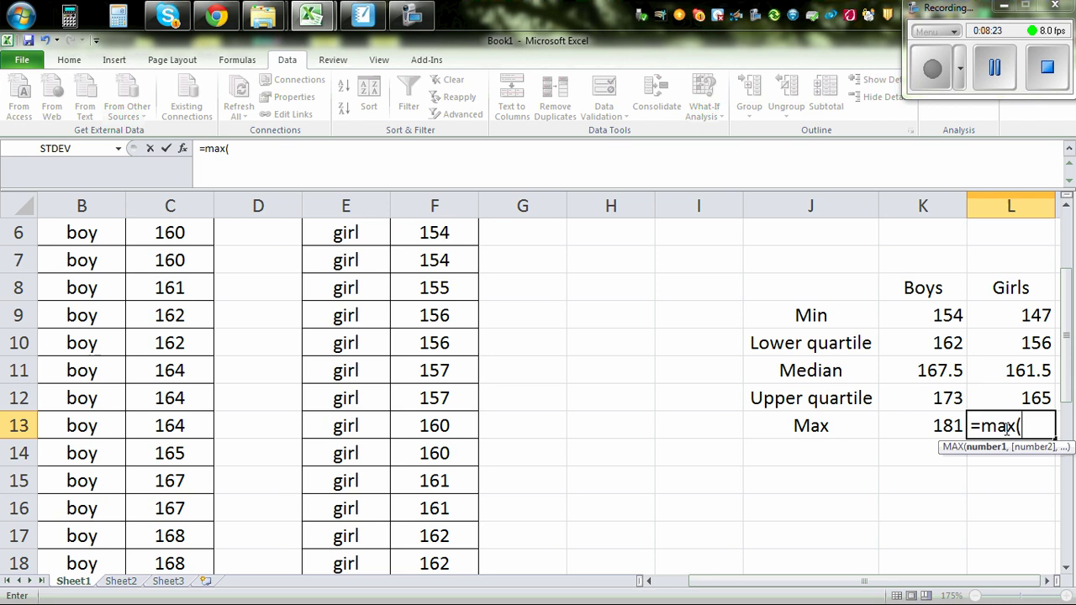
scroll(1006, 429, up, 2)
drag(439, 254, 461, 506)
scroll(1069, 516, up, 4)
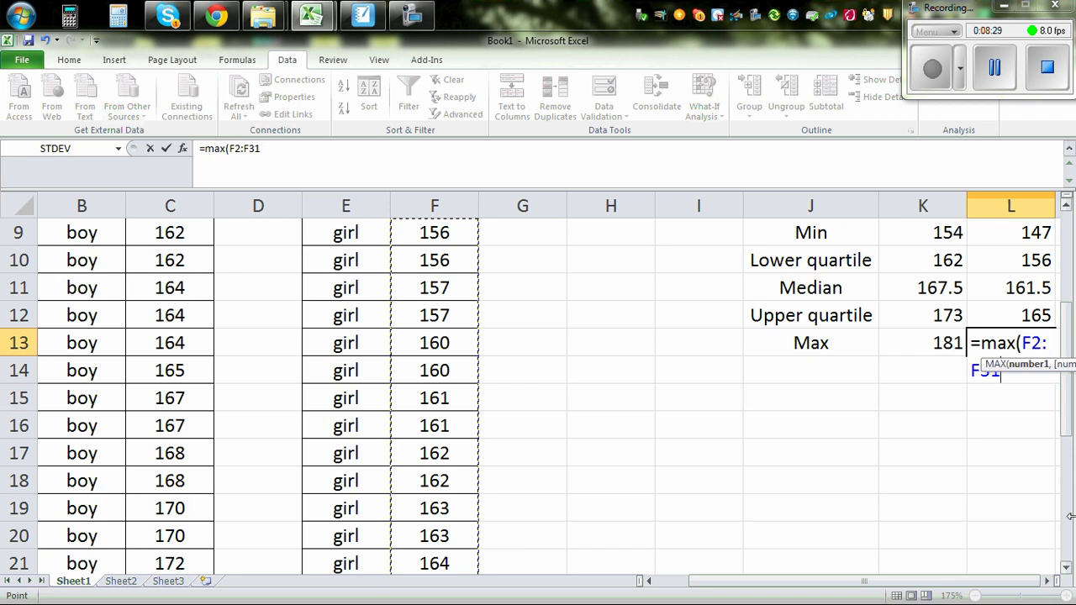
text())
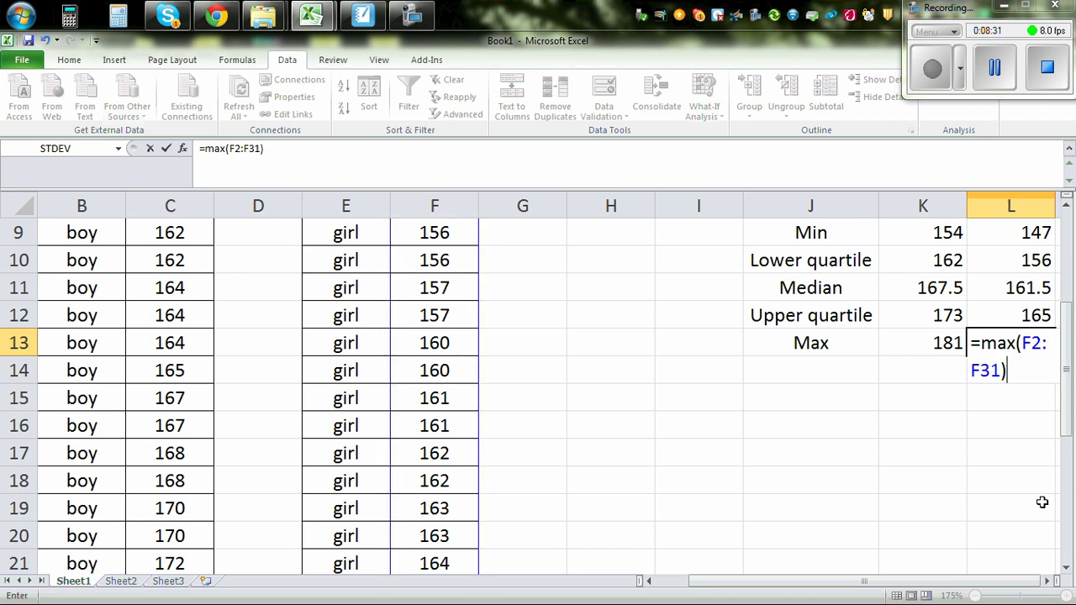
key(Return)
scroll(1047, 473, up, 3)
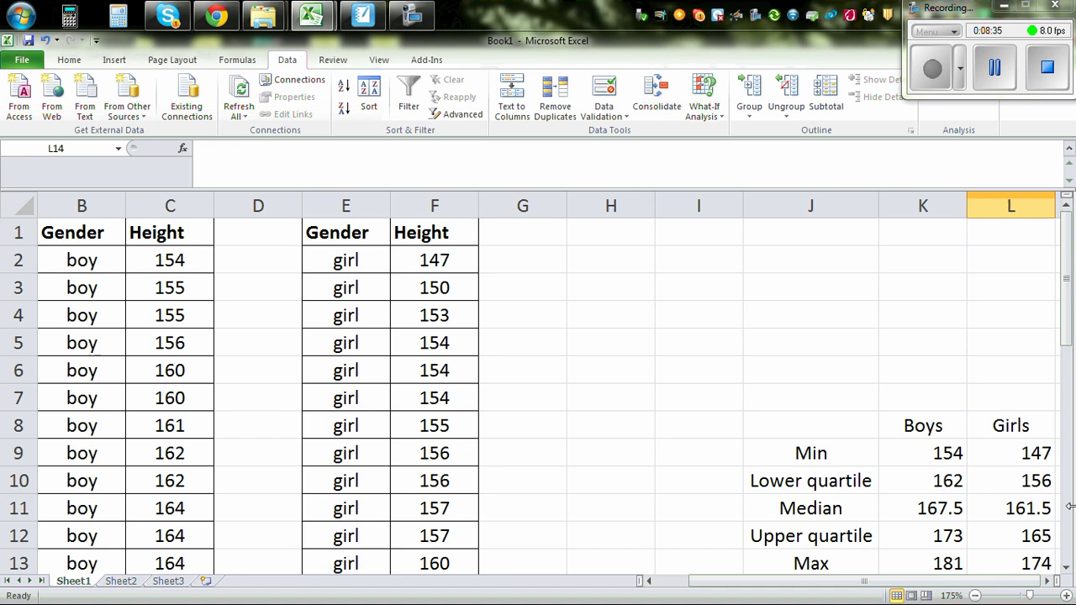
drag(1069, 300, 1070, 317)
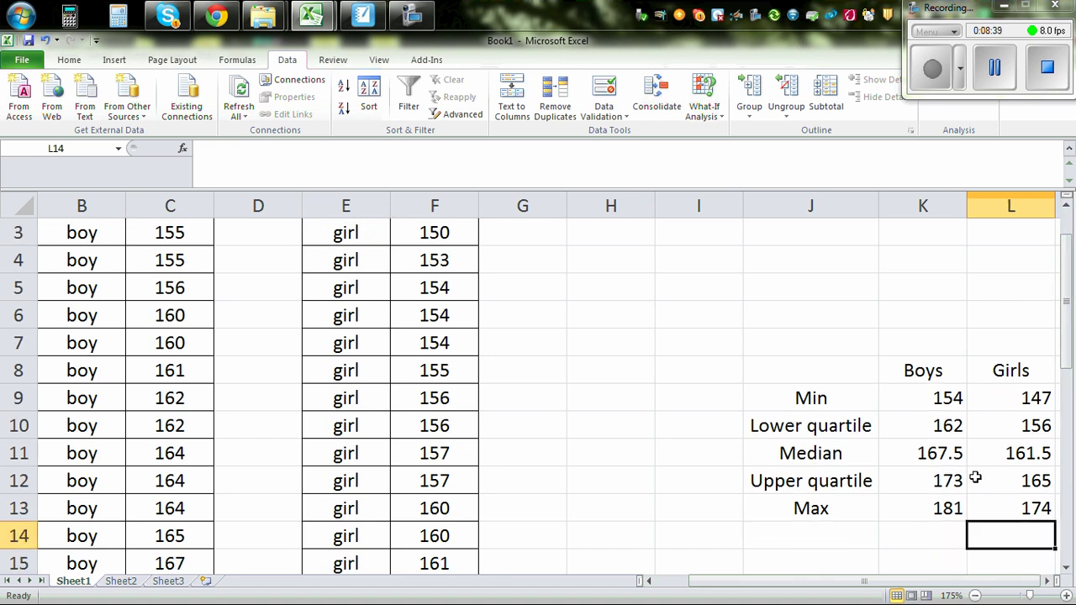